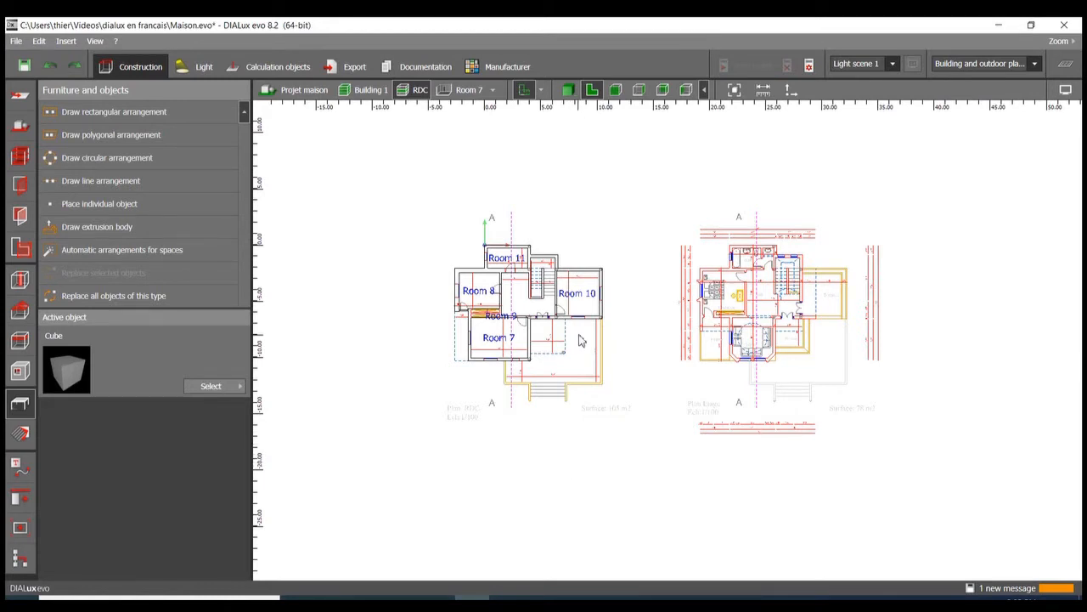
# Step: Examine the ground-floor plan's rooms and entrance terrace alongside the neighbouring upper-floor plan
pyautogui.scroll(4, 553, 268)
pyautogui.moveTo(553, 268); pyautogui.dragTo(629, 234, button='middle')
pyautogui.scroll(-2, 726, 244)
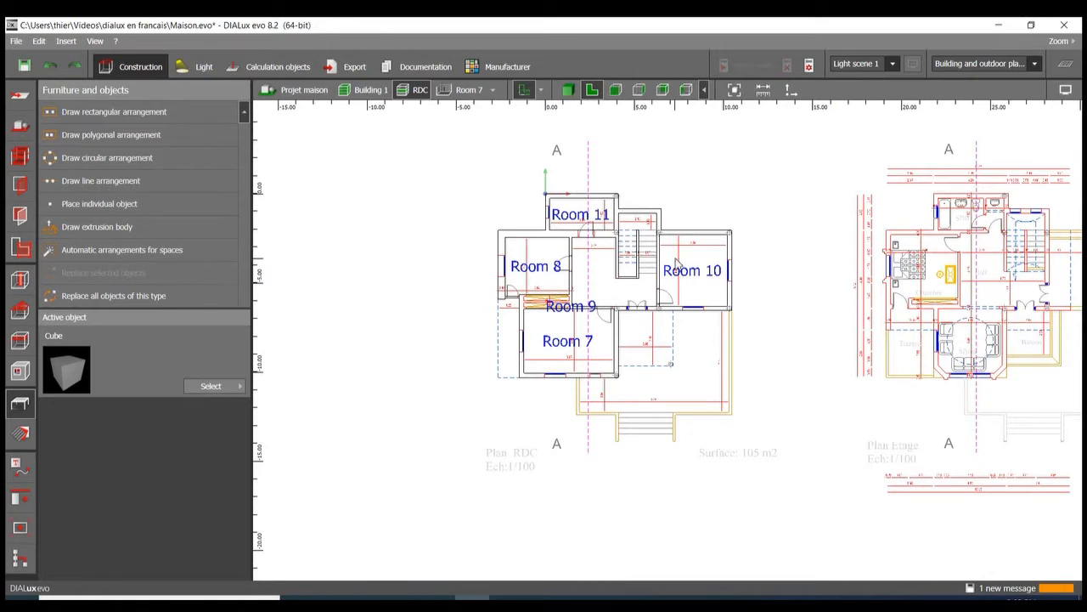
pyautogui.scroll(-2, 585, 258)
pyautogui.scroll(2, 665, 231)
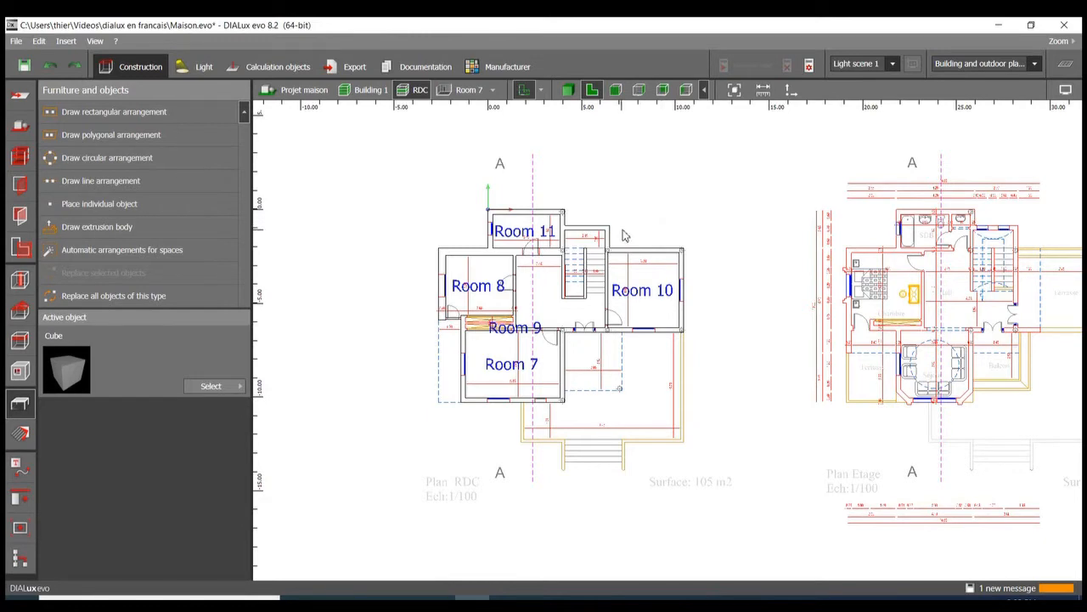
pyautogui.scroll(3, 624, 236)
pyautogui.scroll(-2, 623, 237)
pyautogui.scroll(2, 623, 236)
pyautogui.scroll(1, 624, 236)
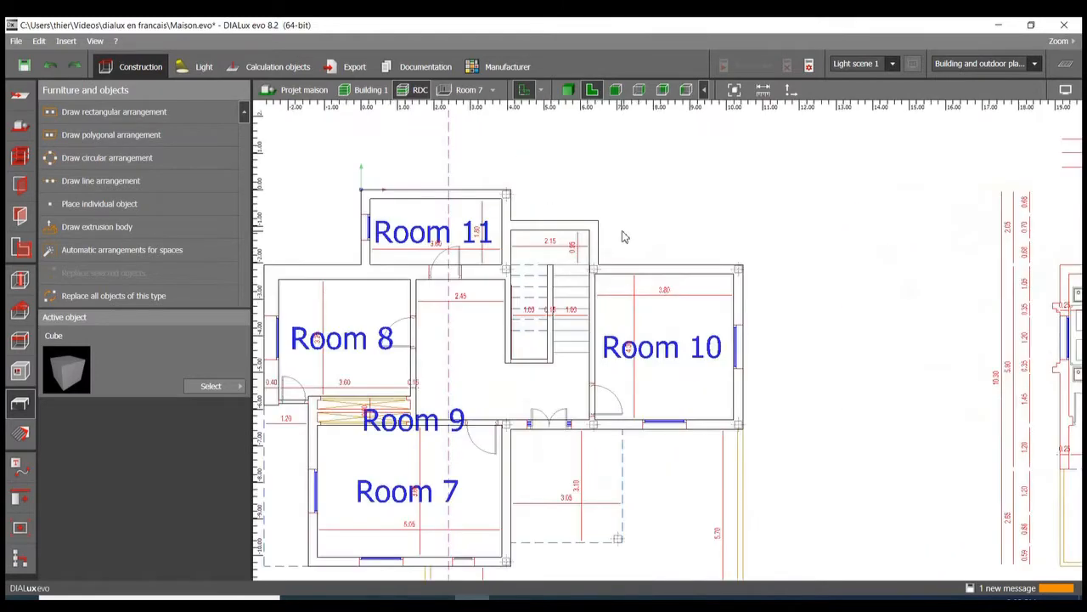
pyautogui.scroll(-3, 623, 236)
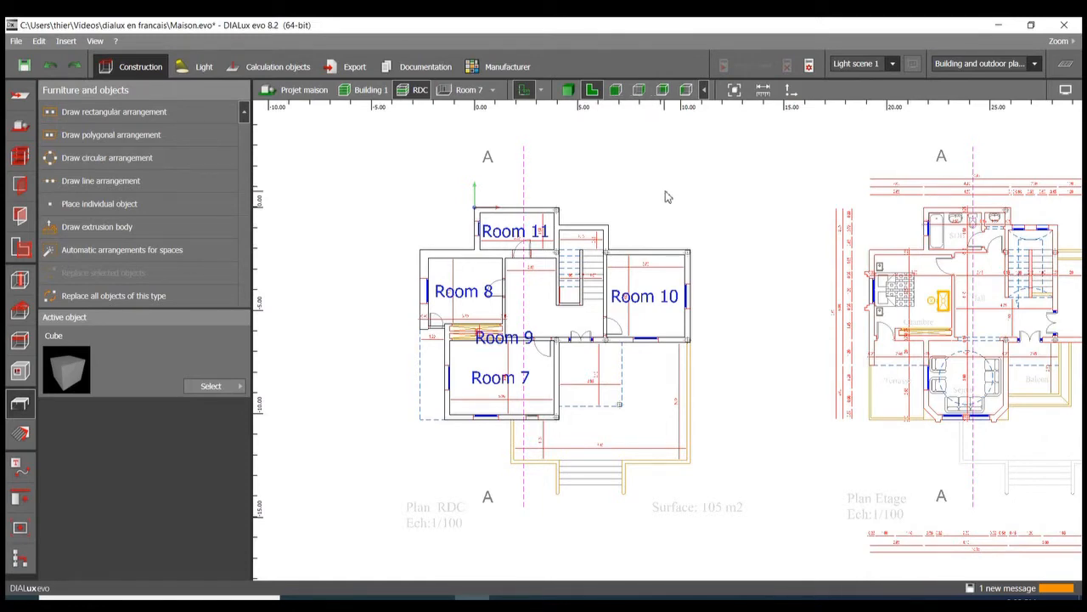
pyautogui.moveTo(665, 195); pyautogui.dragTo(623, 167, button='middle')
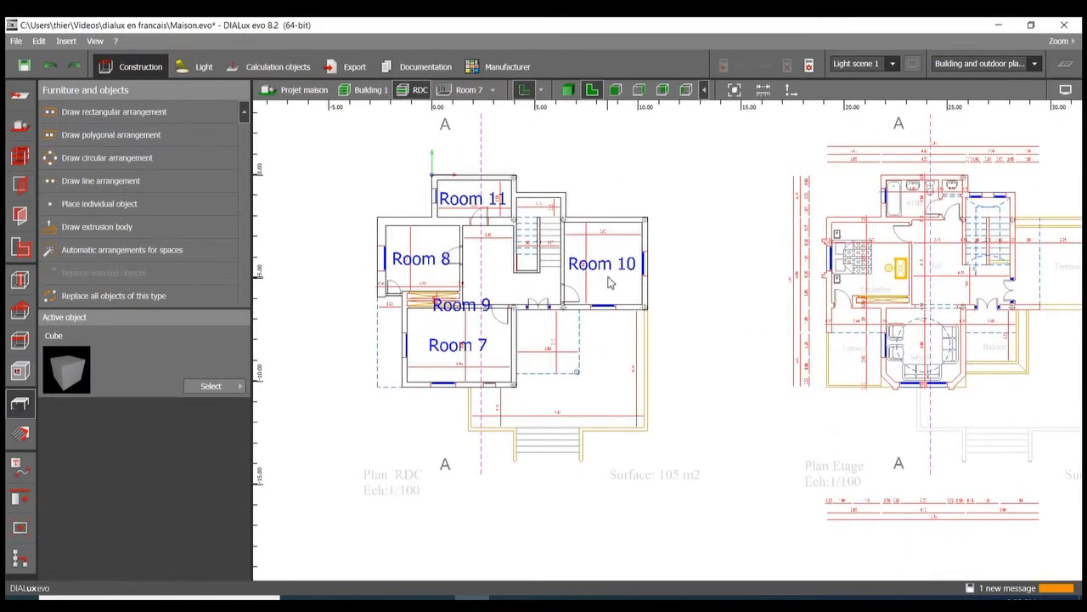
# Step: Show the house in 3D and save the project
pyautogui.click(569, 91)
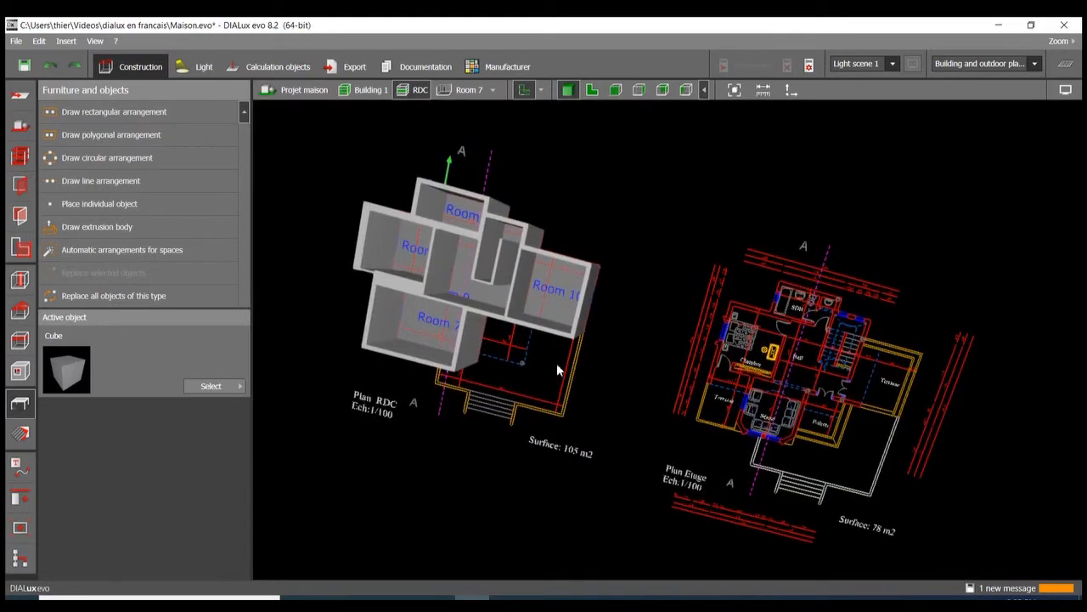
pyautogui.moveTo(556, 363); pyautogui.dragTo(535, 342, button='right')
pyautogui.scroll(10, 459, 311)
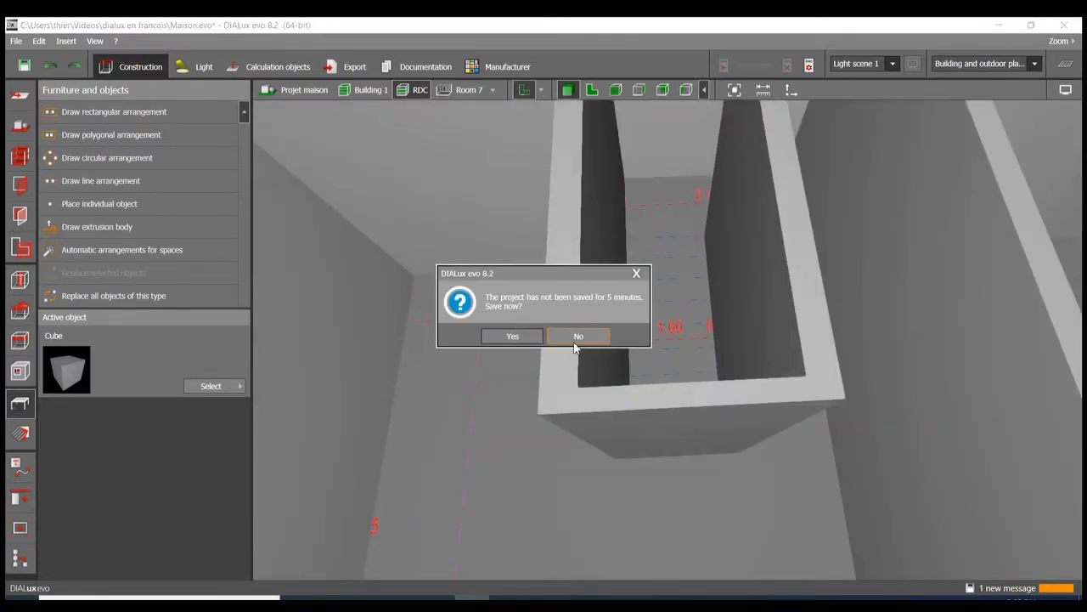
pyautogui.click(518, 335)
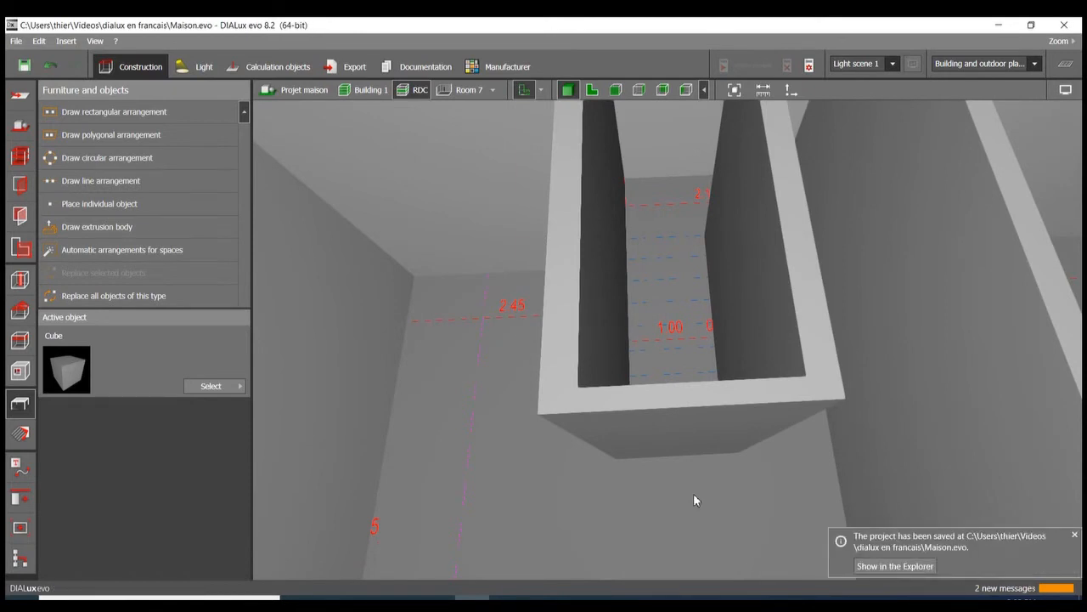
# Step: Examine the modelled ground-floor rooms and the two imported plans in 3D from several angles and distances
pyautogui.scroll(-10, 552, 448)
pyautogui.moveTo(574, 400); pyautogui.dragTo(582, 400, button='middle')
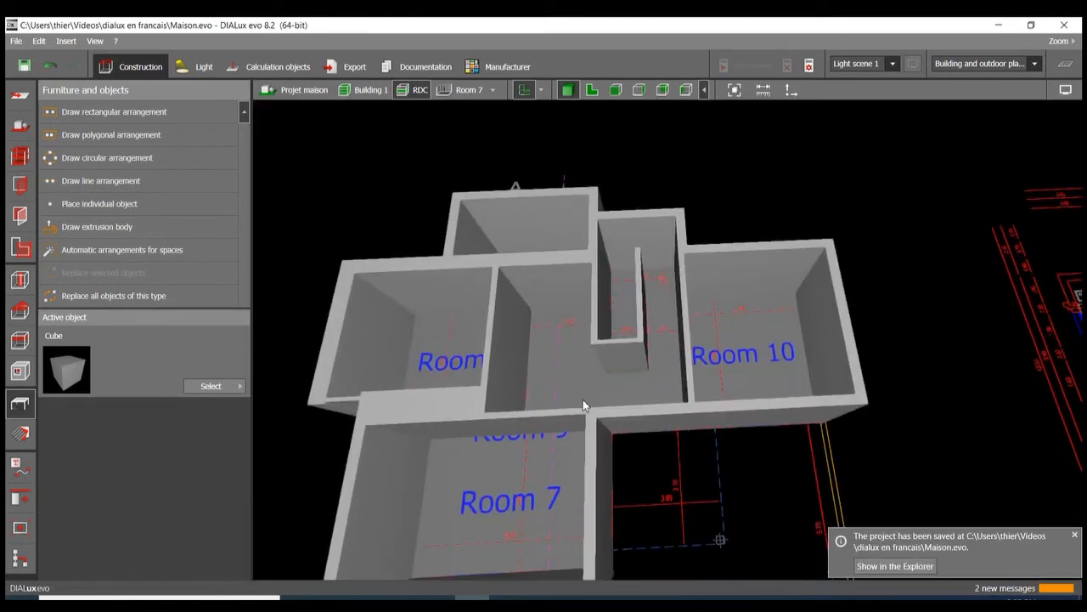
pyautogui.moveTo(583, 400); pyautogui.dragTo(620, 407, button='right')
pyautogui.scroll(8, 620, 408)
pyautogui.scroll(3, 620, 412)
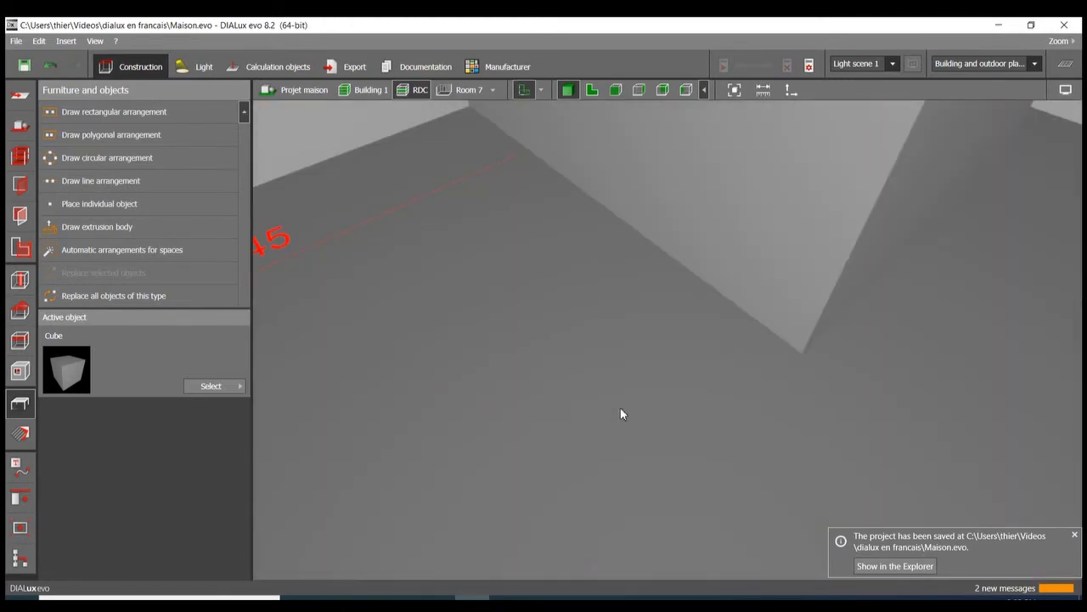
pyautogui.scroll(-10, 619, 412)
pyautogui.scroll(-5, 618, 414)
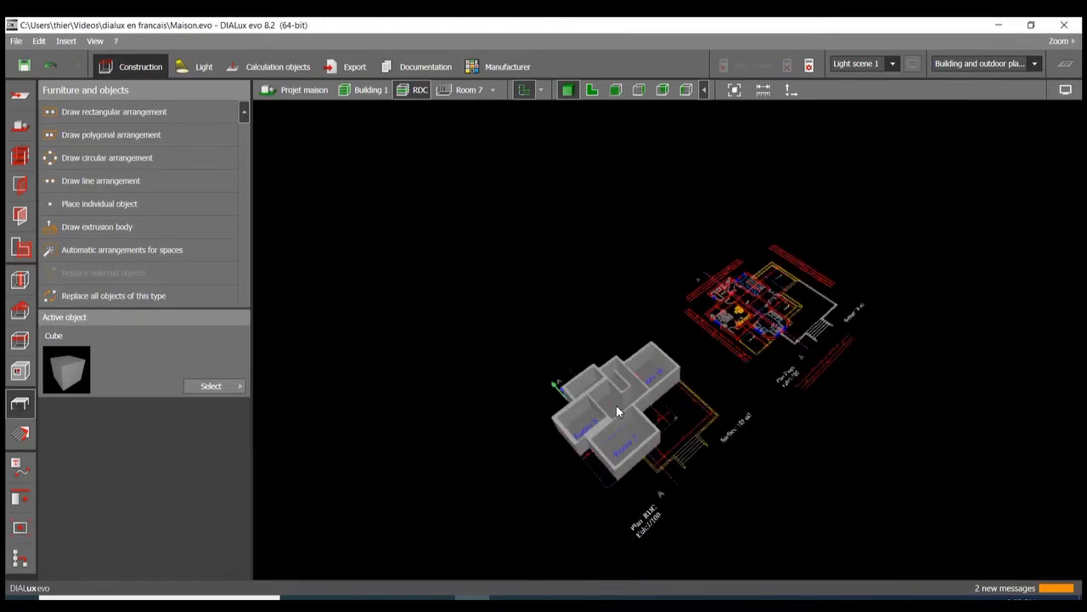
pyautogui.moveTo(807, 280); pyautogui.dragTo(709, 295, button='middle')
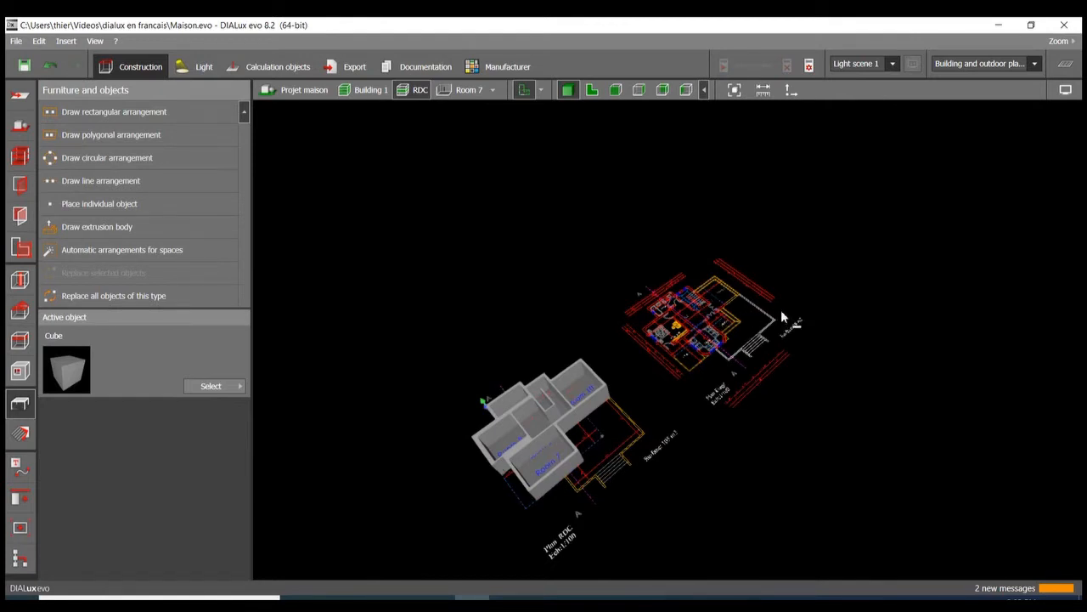
pyautogui.moveTo(781, 311); pyautogui.dragTo(781, 310, button='right')
pyautogui.moveTo(671, 438); pyautogui.dragTo(611, 364, button='right')
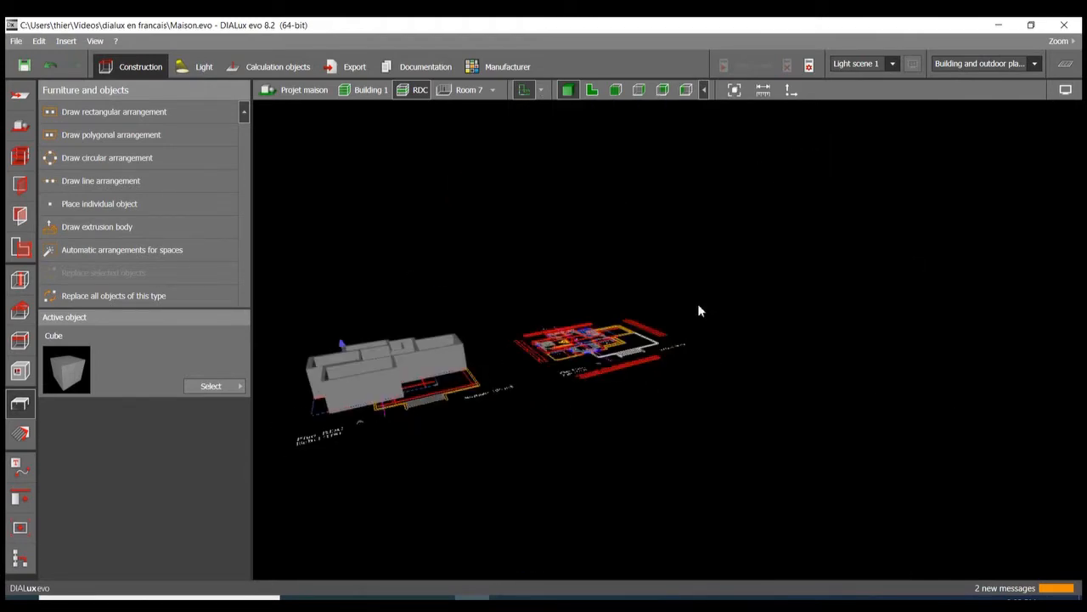
pyautogui.moveTo(699, 311); pyautogui.dragTo(548, 226, button='right')
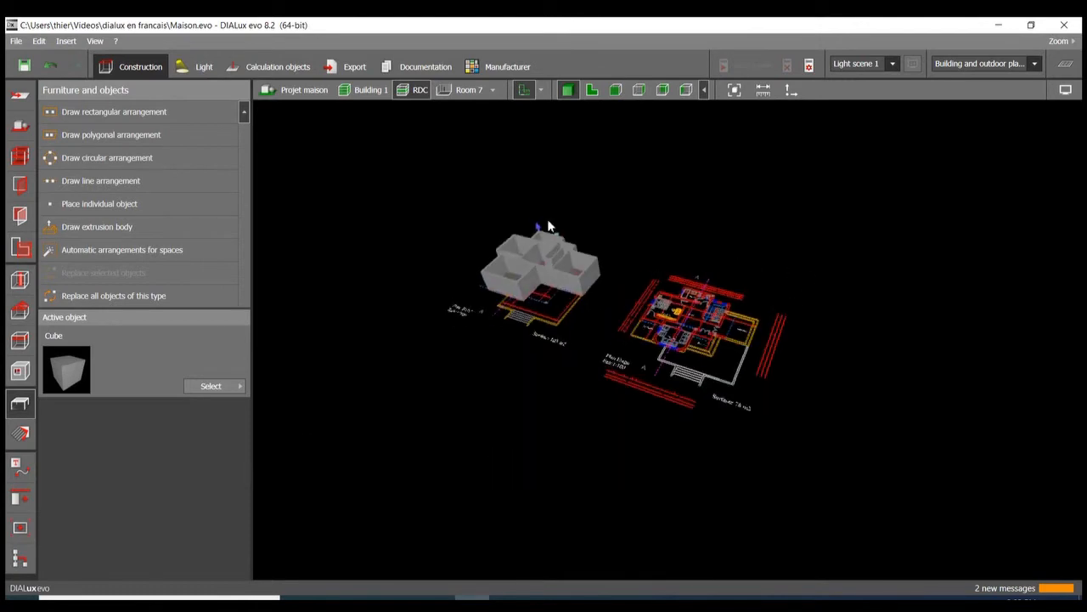
pyautogui.scroll(5, 544, 225)
pyautogui.scroll(-4, 544, 225)
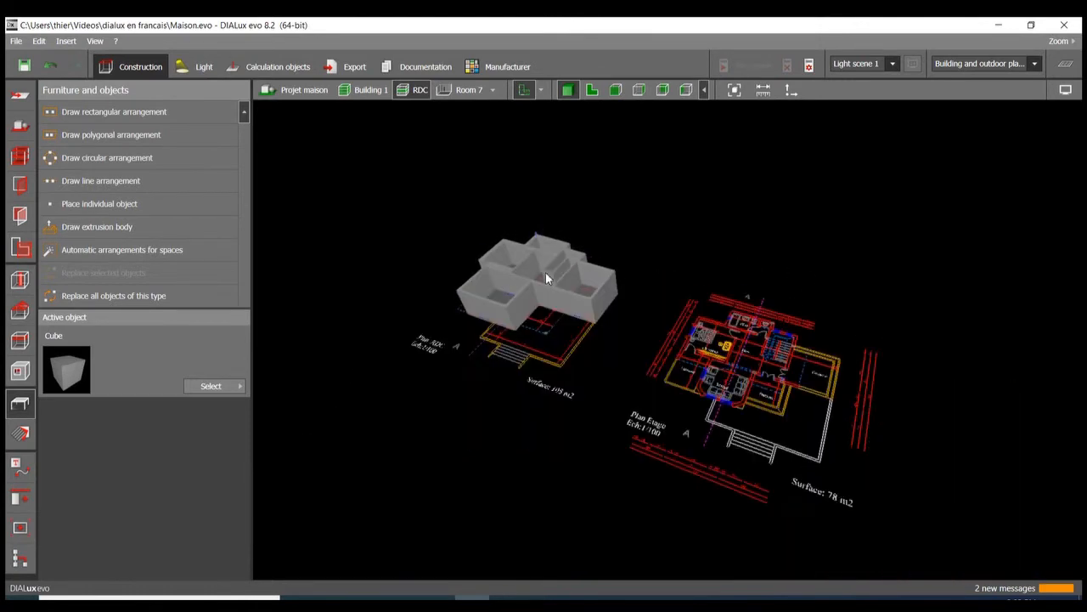
pyautogui.scroll(-5, 828, 415)
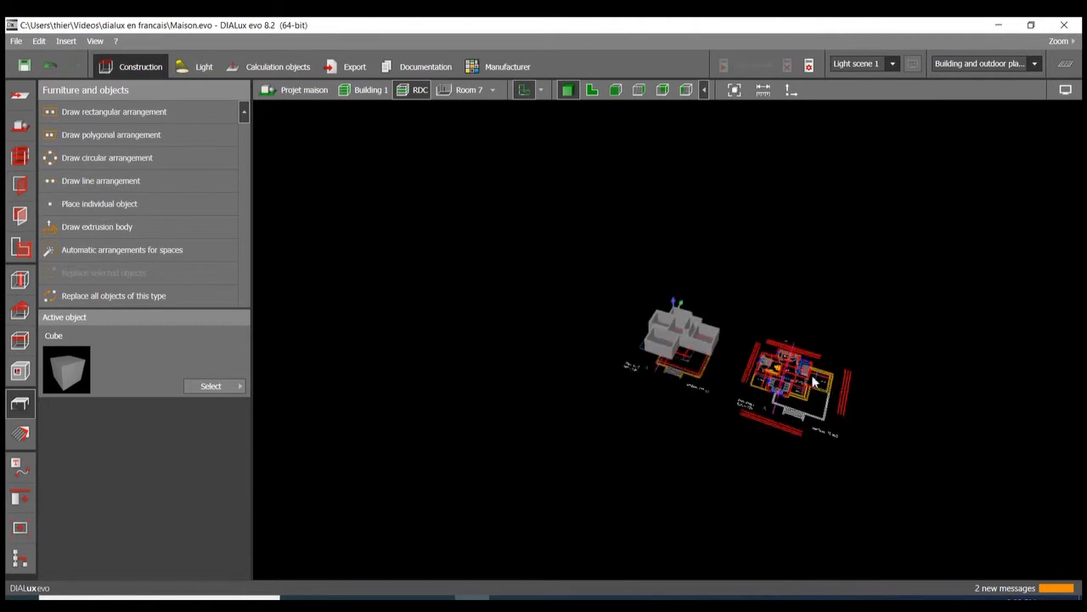
pyautogui.scroll(3, 785, 351)
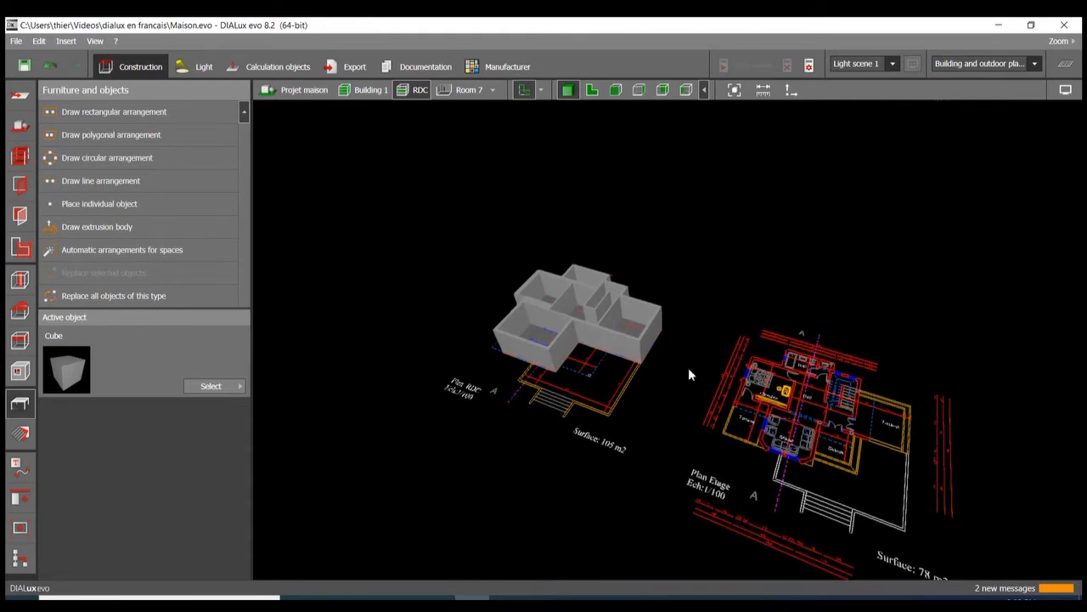
pyautogui.moveTo(690, 374); pyautogui.dragTo(539, 187)
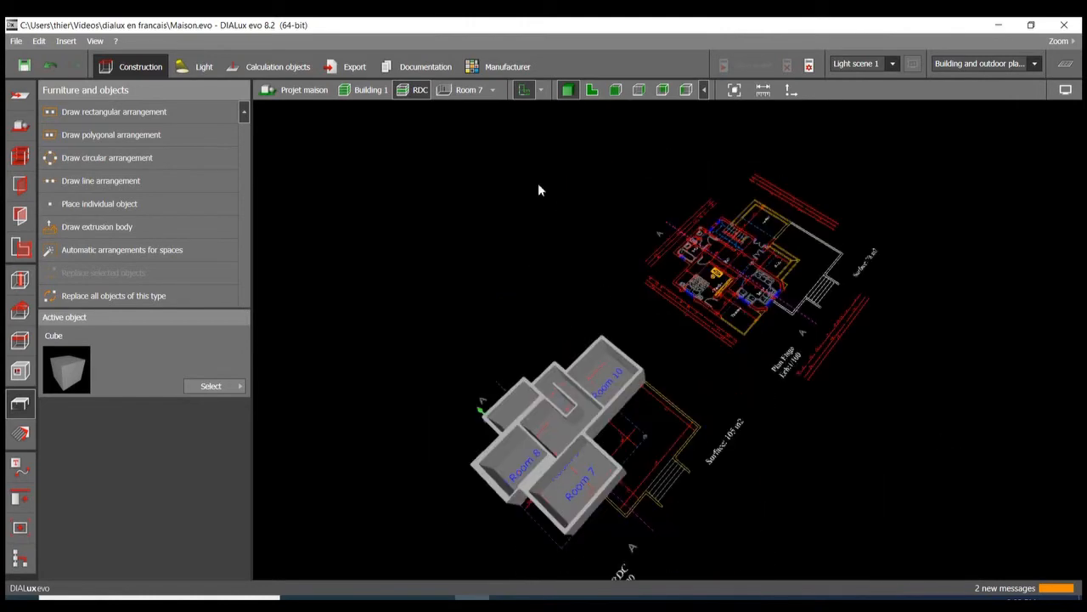
# Step: Return to the floor plan and place a 1 m cube in the hall beside the stairs
pyautogui.click(598, 90)
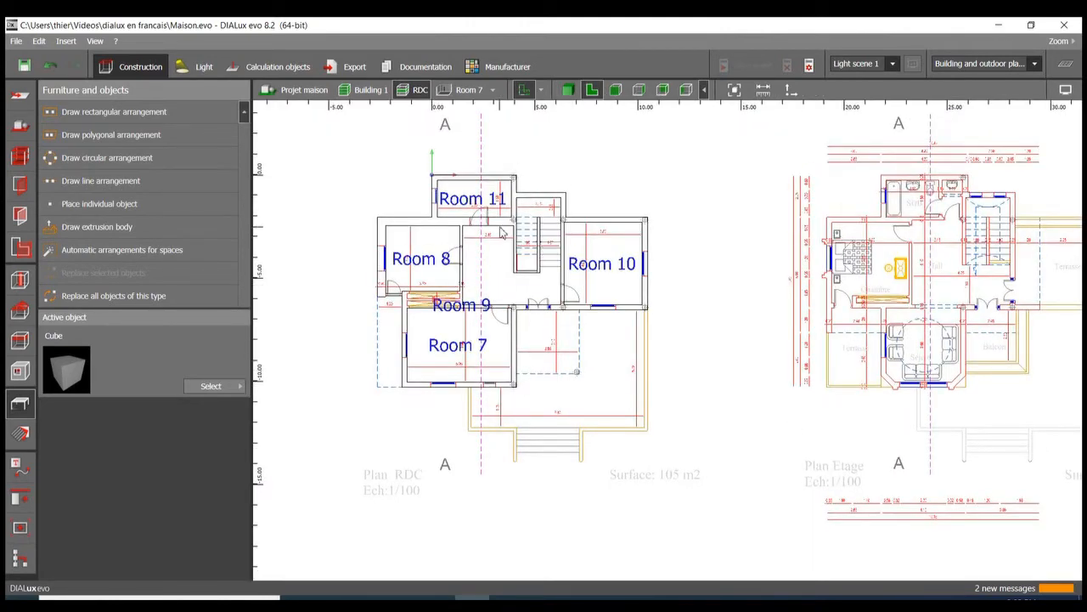
pyautogui.scroll(4, 500, 232)
pyautogui.moveTo(499, 232); pyautogui.dragTo(574, 231, button='middle')
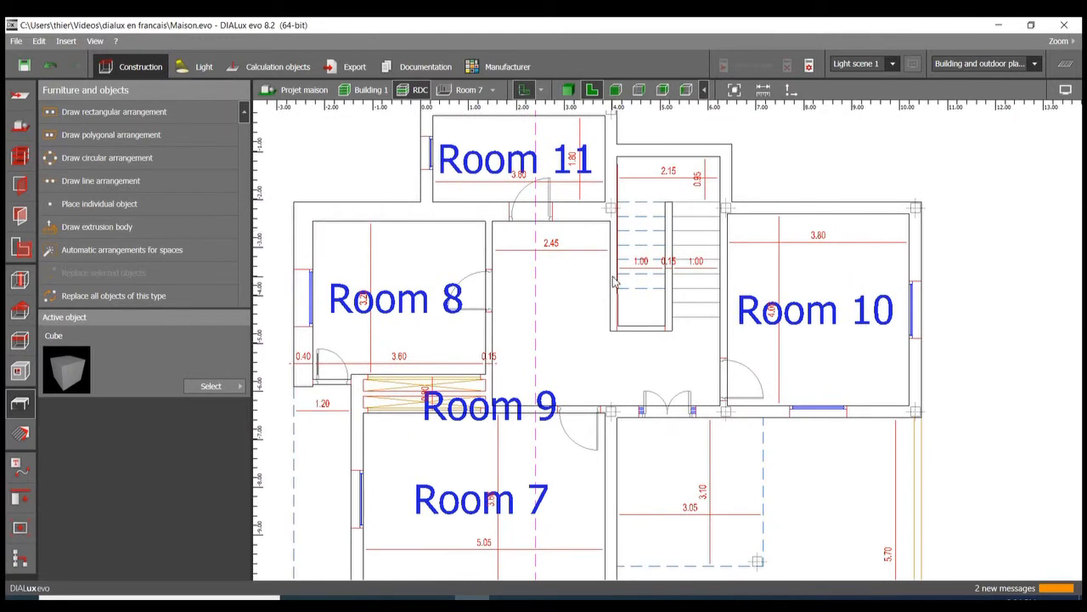
pyautogui.moveTo(63, 374); pyautogui.dragTo(584, 315)
pyautogui.rightClick(572, 321)
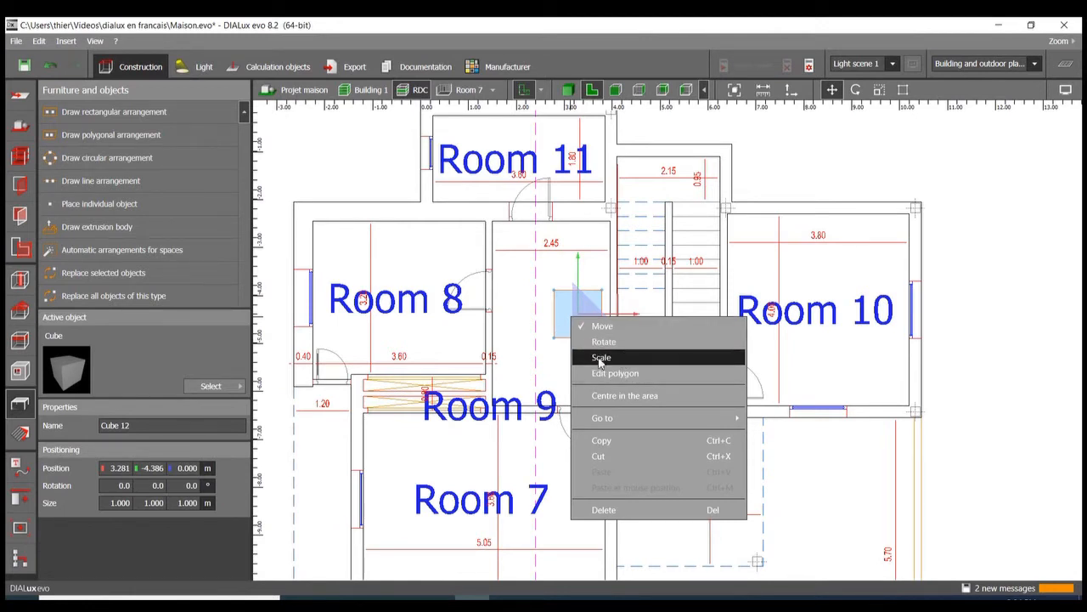
pyautogui.click(532, 293)
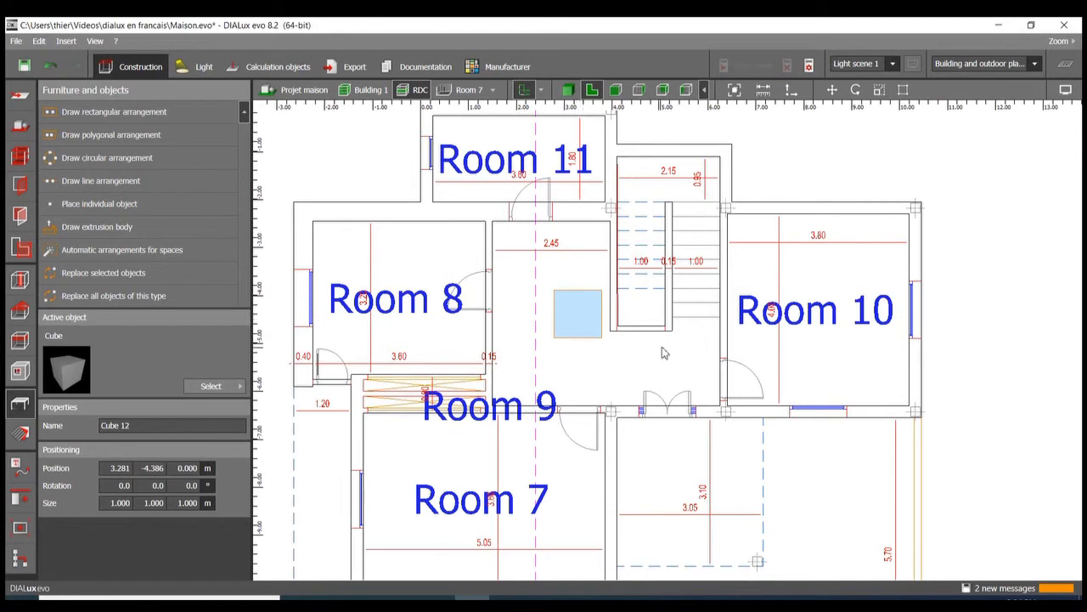
# Step: Place four individual 1 m cubes spread across Room 10
pyautogui.click(775, 250)
pyautogui.click(767, 341)
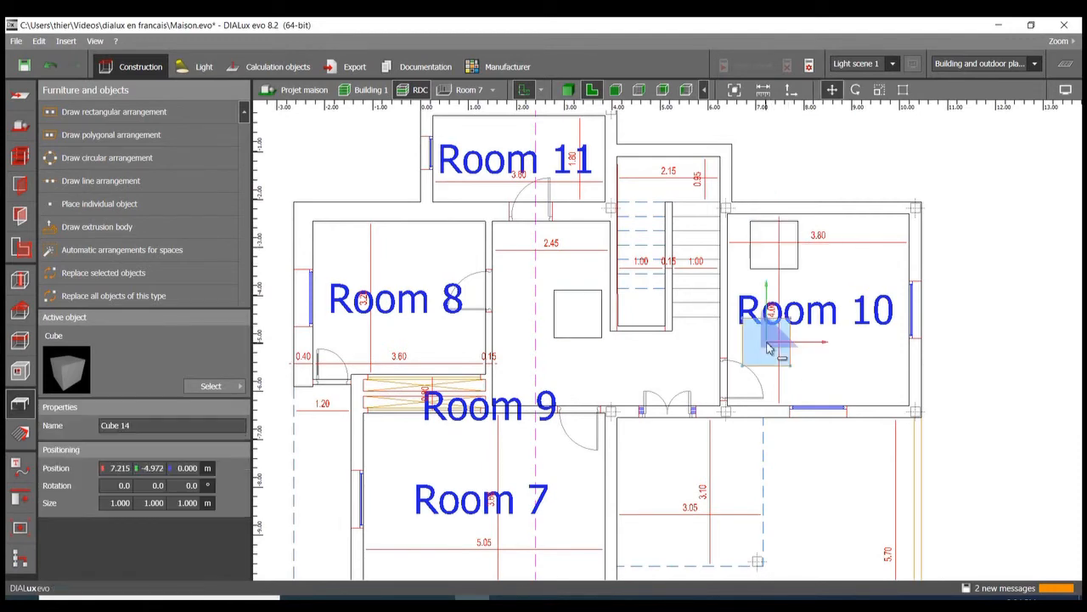
pyautogui.click(858, 363)
pyautogui.click(857, 273)
# Step: Place two cubes side by side on the terrace just outside Room 10's window wall and clear the selection
pyautogui.scroll(-3, 801, 369)
pyautogui.scroll(5, 828, 406)
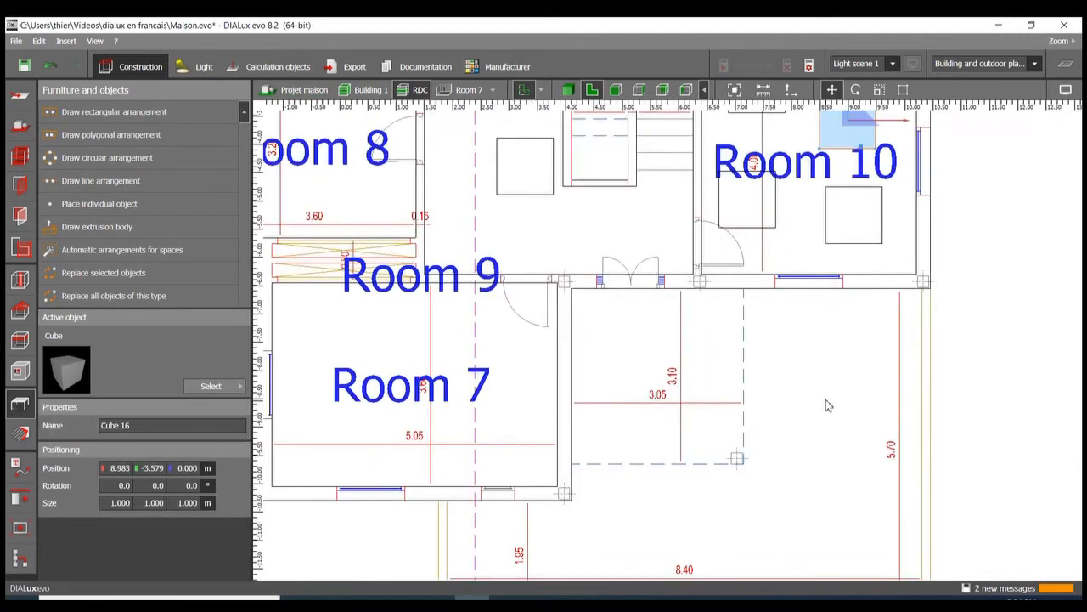
pyautogui.click(774, 340)
pyautogui.click(841, 331)
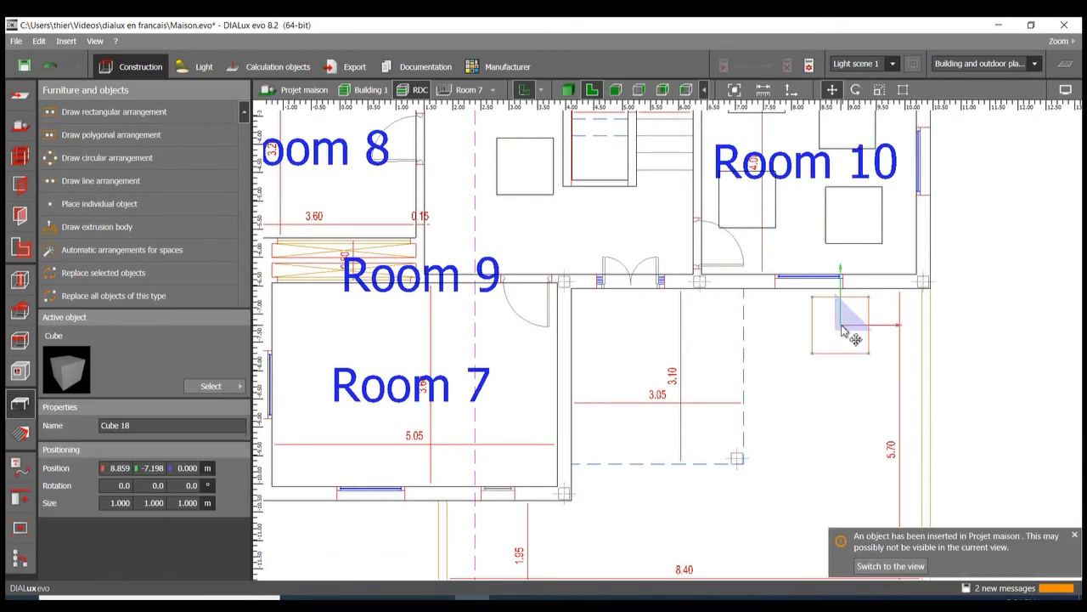
pyautogui.scroll(-3, 839, 333)
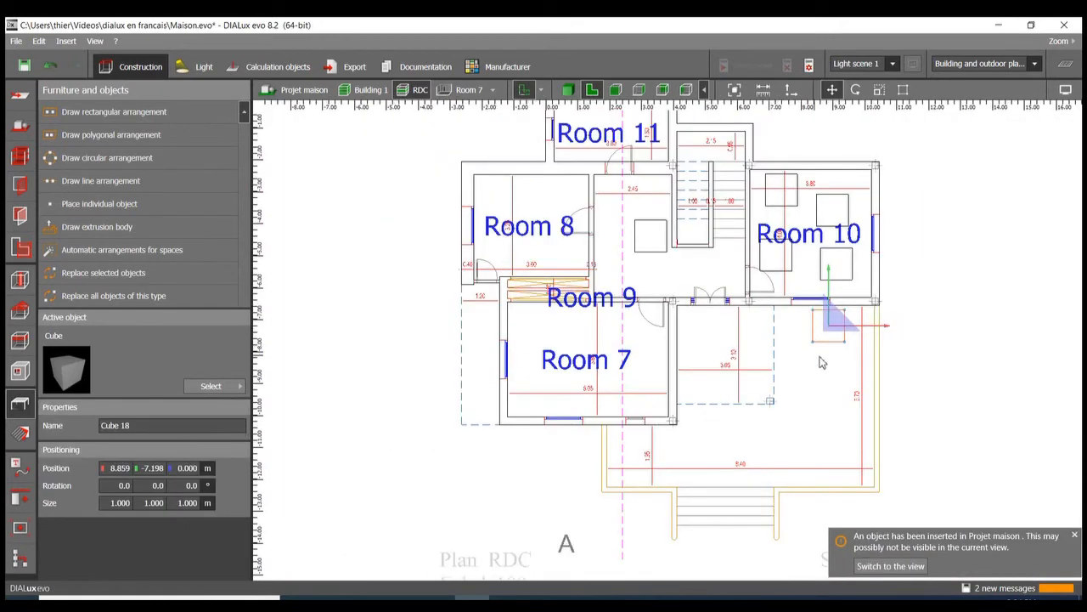
pyautogui.moveTo(845, 370); pyautogui.dragTo(730, 361, button='middle')
pyautogui.scroll(3, 692, 329)
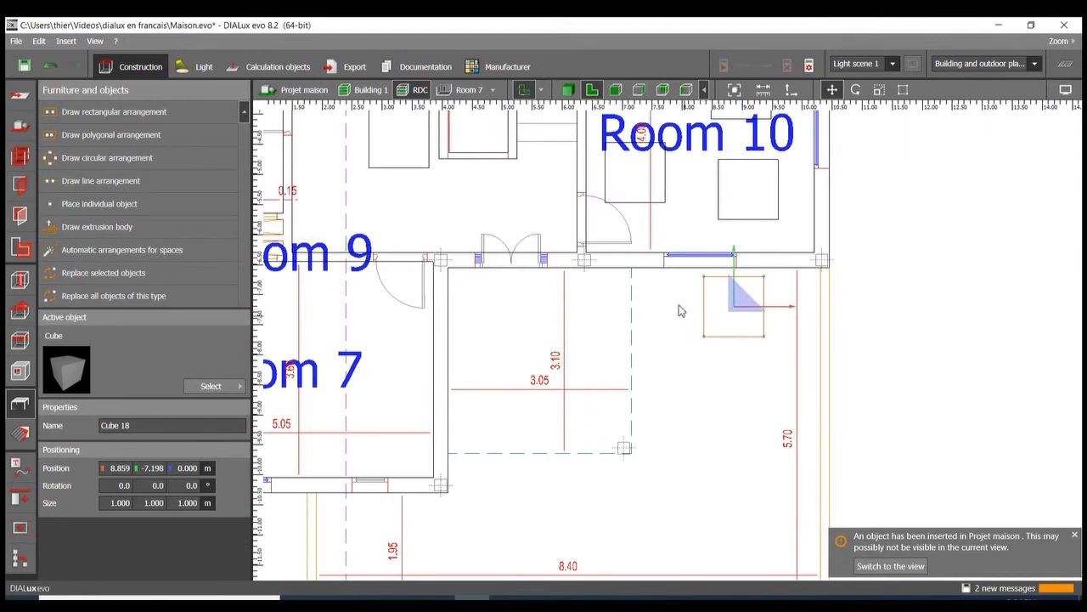
pyautogui.scroll(-3, 644, 302)
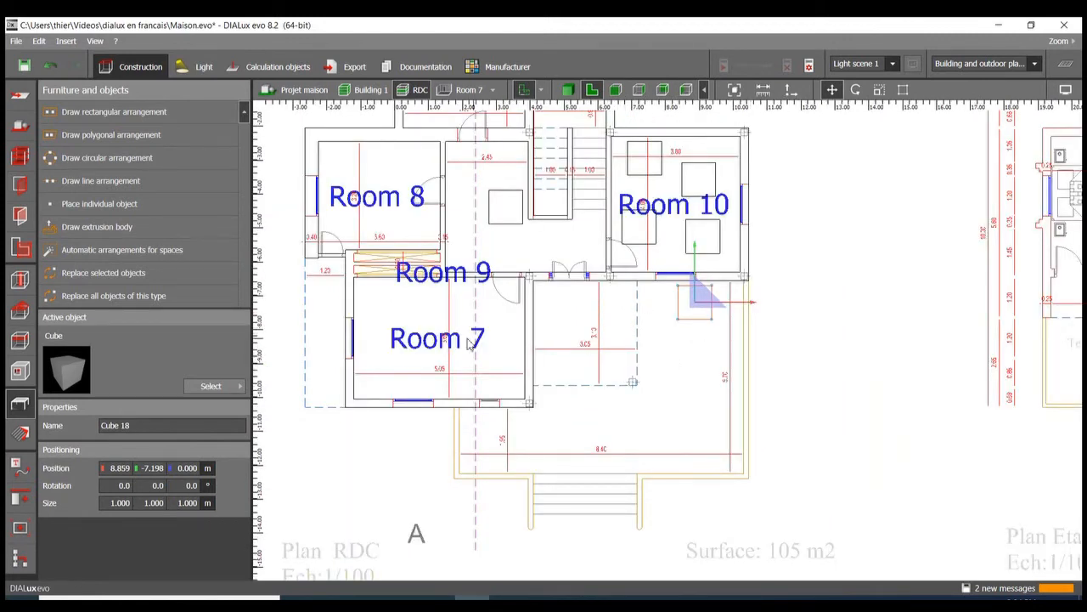
pyautogui.click(638, 361)
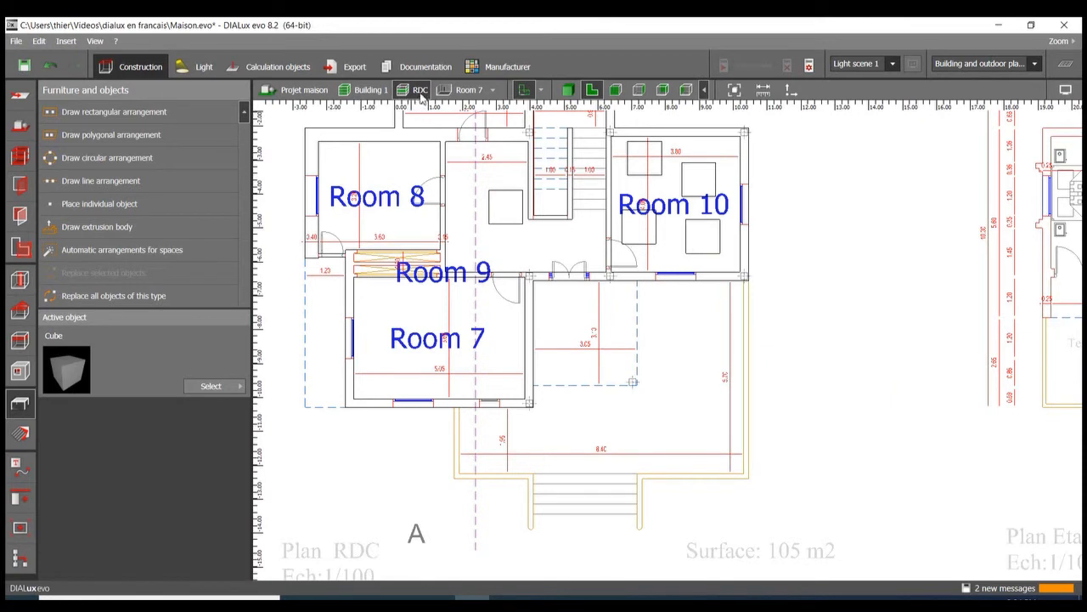
# Step: Go through the Building 1 view to the Projet maison site view and select both cubes on the terrace
pyautogui.click(370, 91)
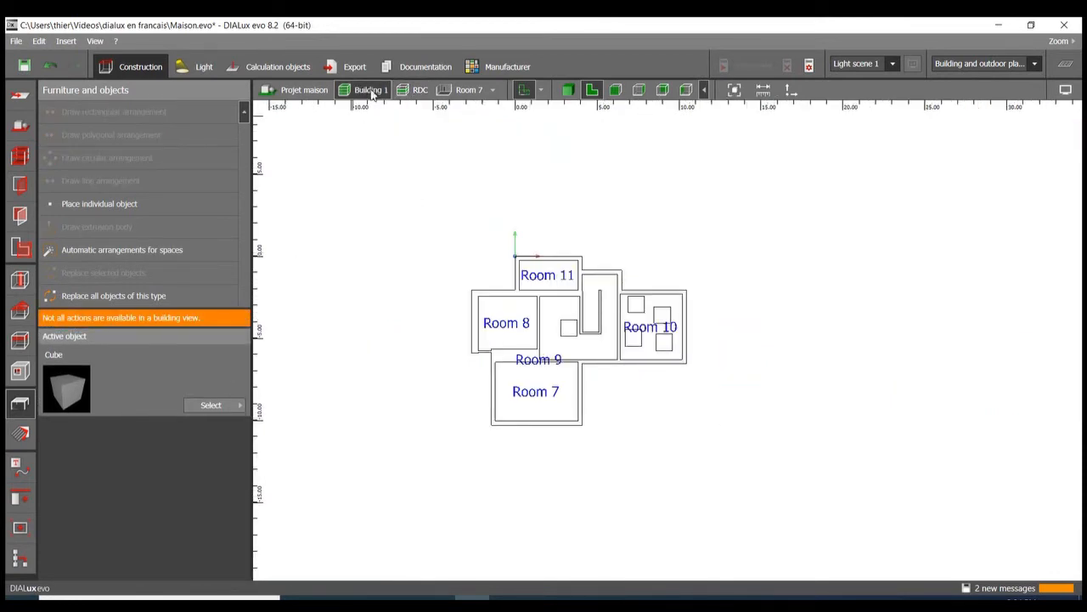
pyautogui.click(299, 91)
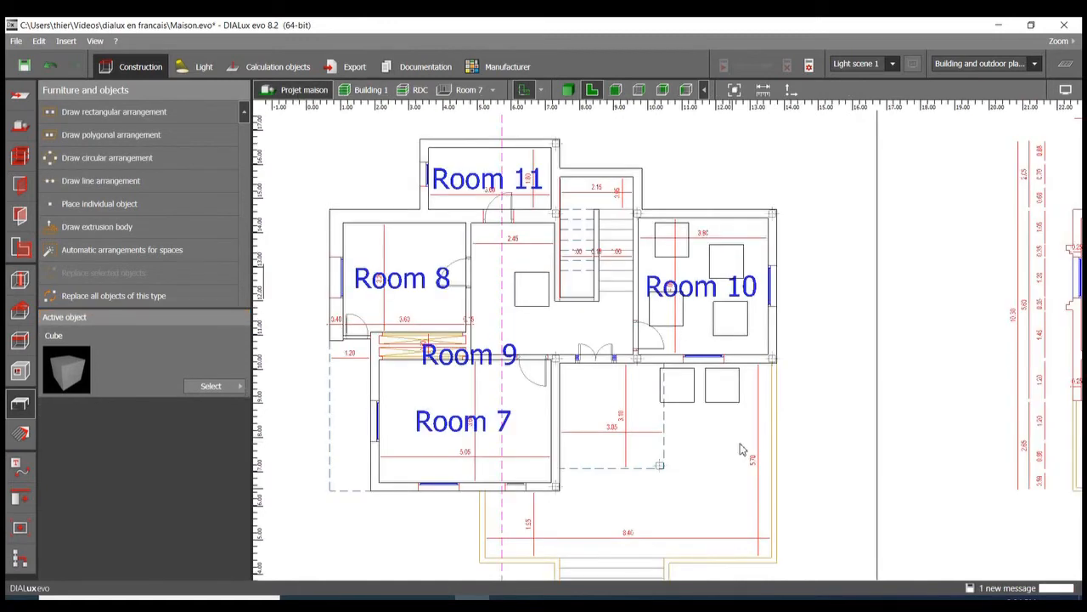
pyautogui.click(722, 387)
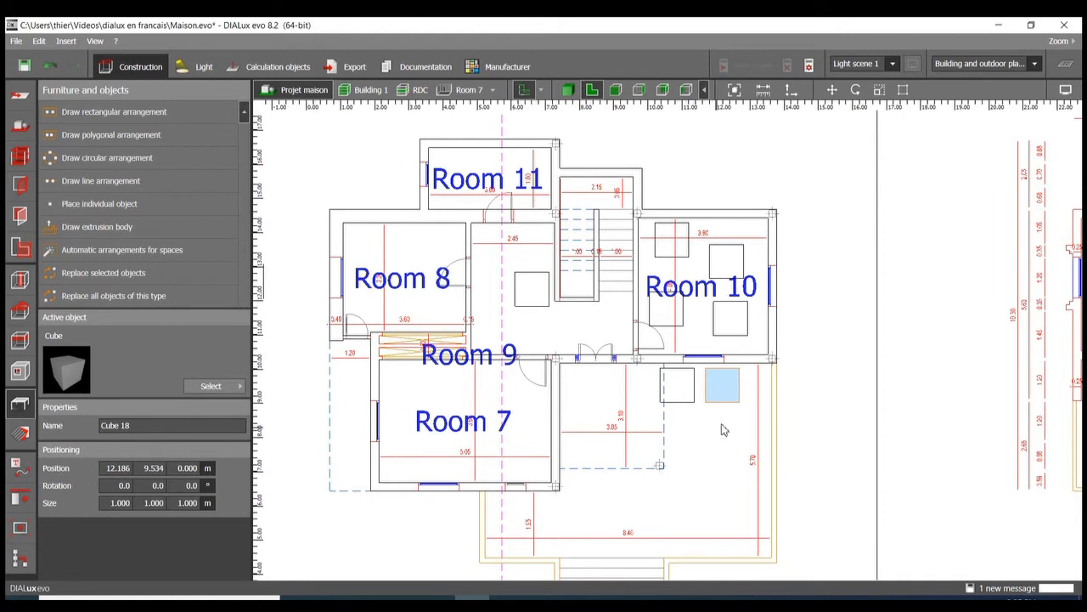
pyautogui.moveTo(726, 420); pyautogui.dragTo(664, 389)
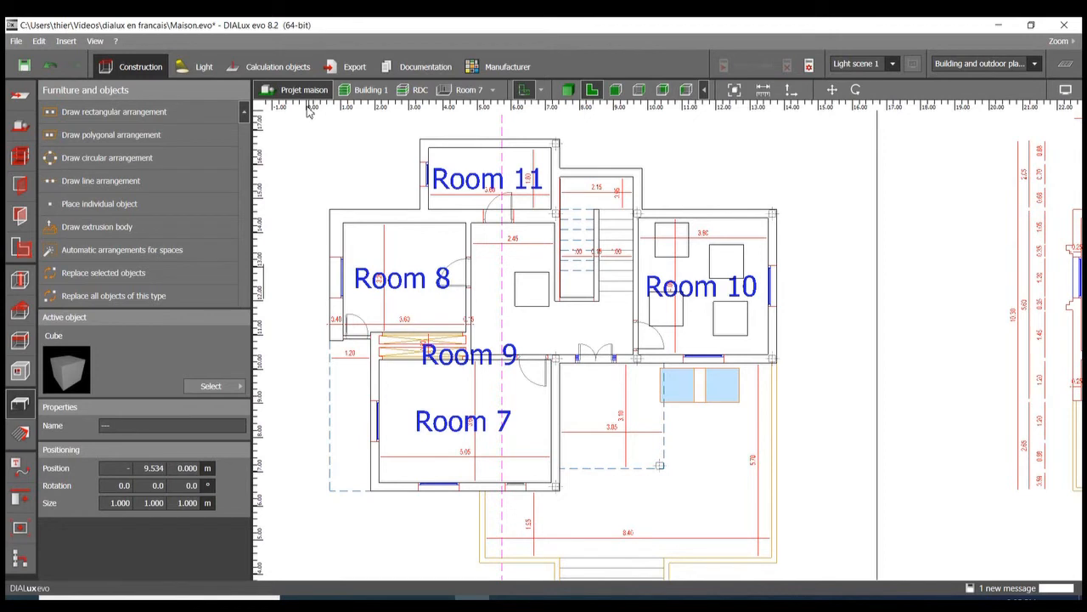
# Step: Open the project overview and select Cube 17 and Site floor 4 under Projet maison to locate them in the plan
pyautogui.click(29, 561)
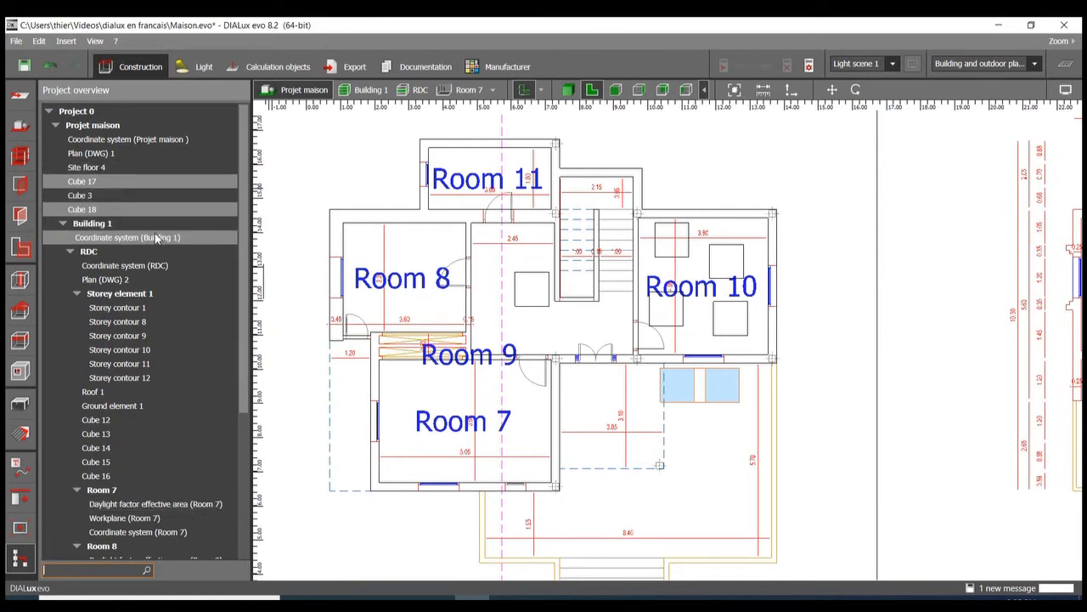
pyautogui.keyDown('shift'); pyautogui.click(129, 185); pyautogui.keyUp('shift')
pyautogui.click(86, 171)
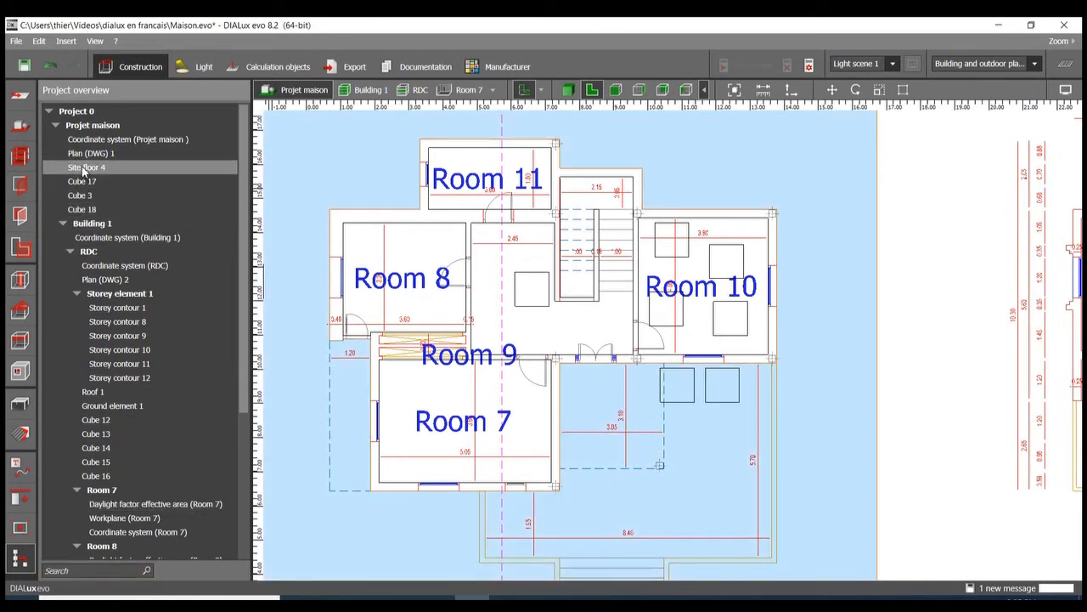
# Step: Select Cube 17, Cube 3 and Cube 18 under Projet maison one after another to locate each in the plan
pyautogui.click(88, 183)
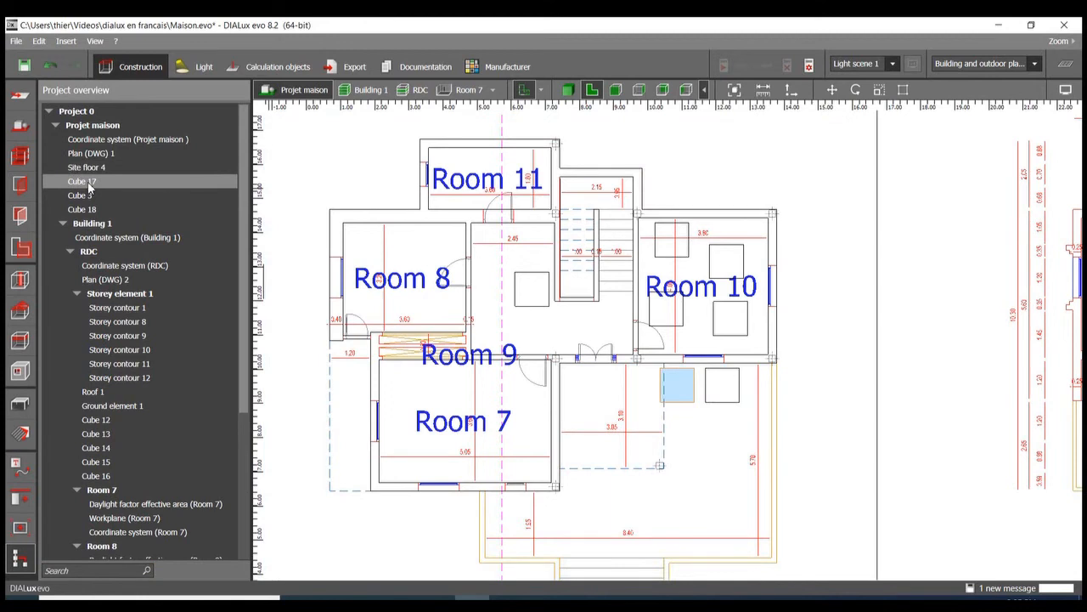
pyautogui.click(89, 197)
pyautogui.click(90, 184)
pyautogui.click(113, 197)
pyautogui.click(115, 210)
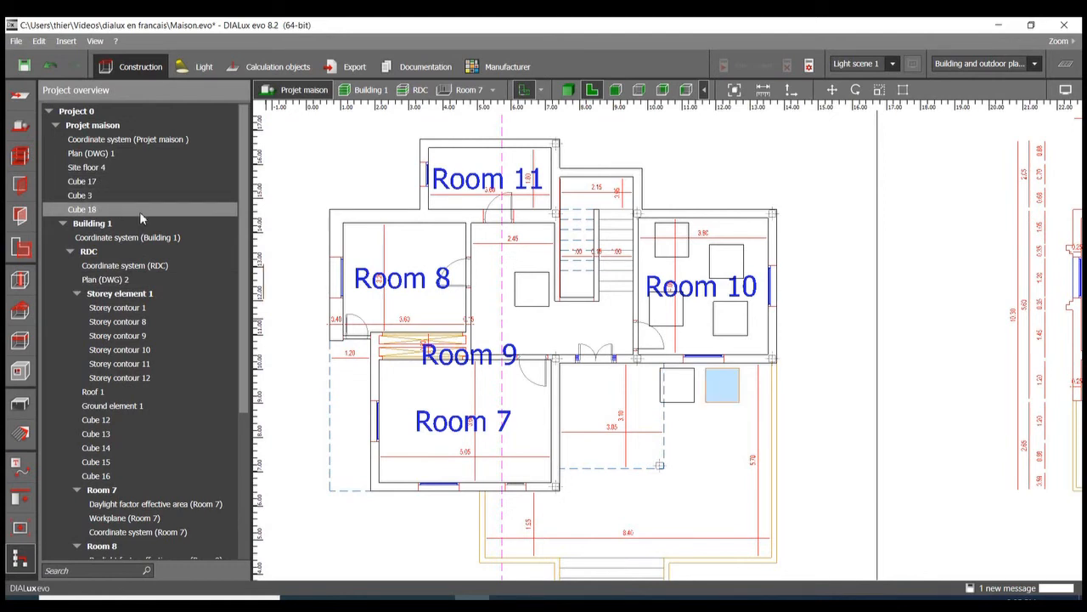
# Step: Select Cube 12 through Cube 16 under the RDC storey one by one to locate each inside the building
pyautogui.scroll(-2, 139, 340)
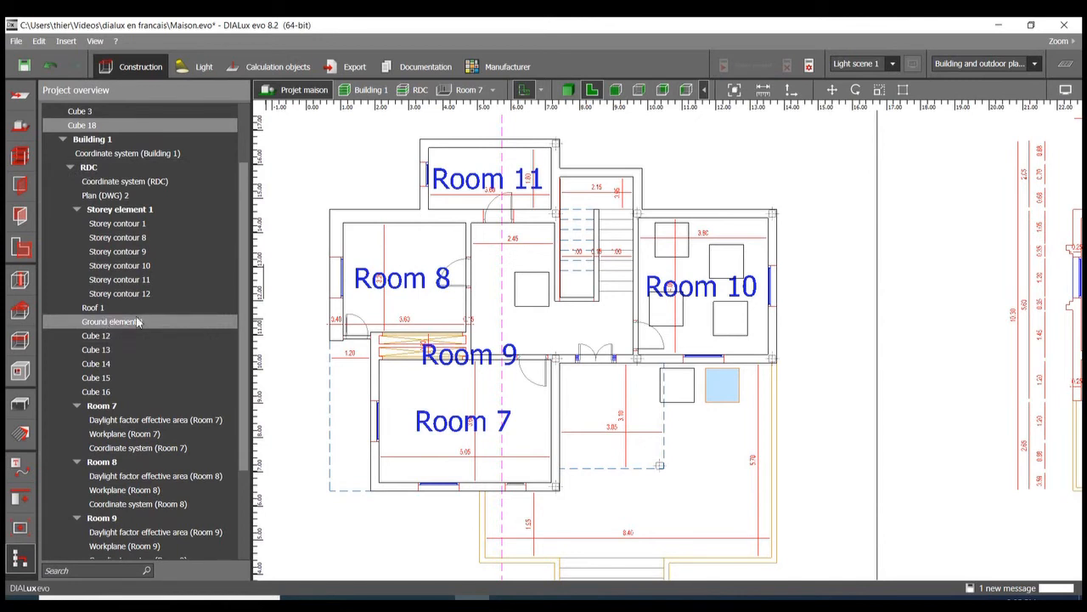
pyautogui.click(105, 336)
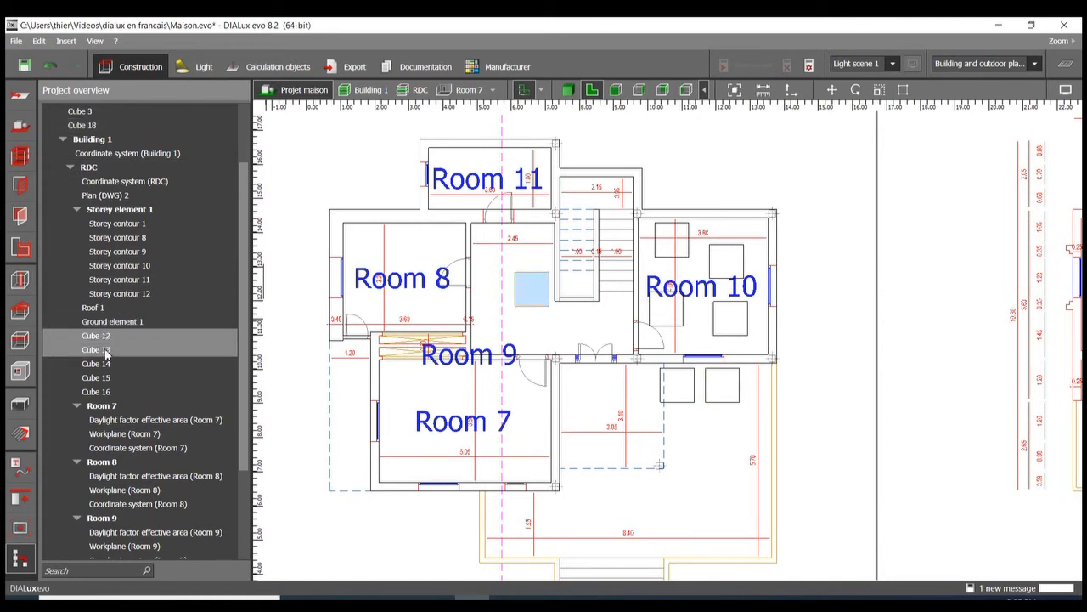
pyautogui.click(105, 350)
pyautogui.click(105, 363)
pyautogui.click(107, 377)
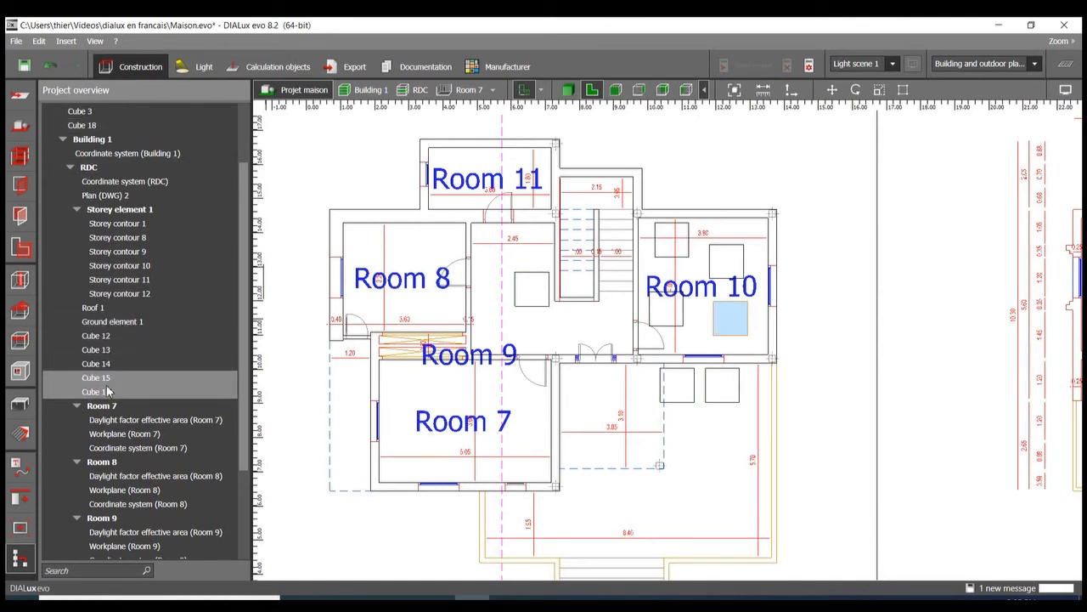
pyautogui.click(108, 391)
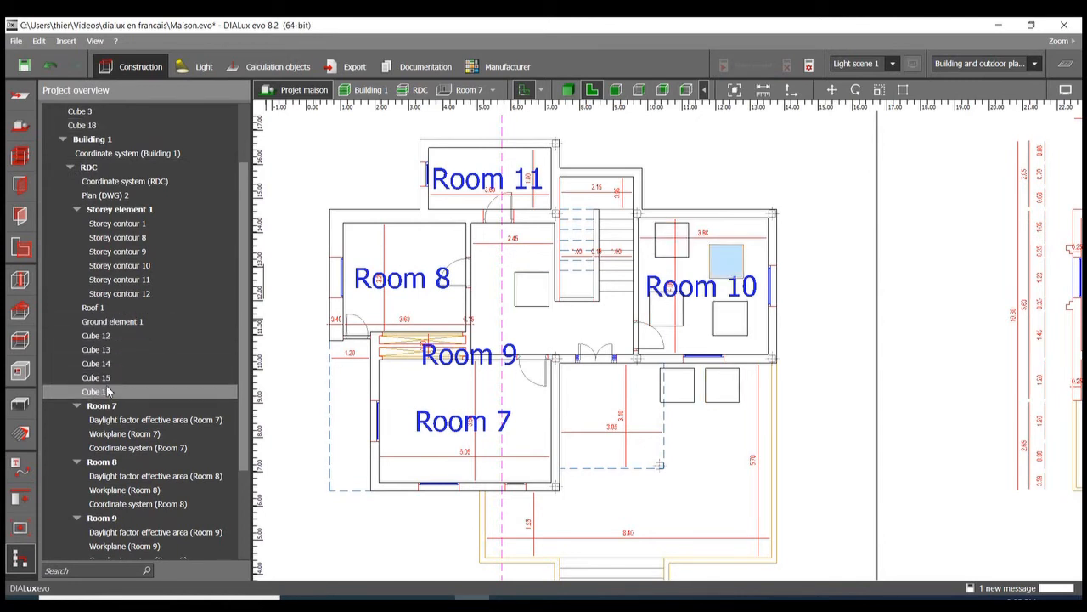
# Step: Select Ground element 1, Roof 1 and the site floor around the house to compare their extents in the plan
pyautogui.click(123, 322)
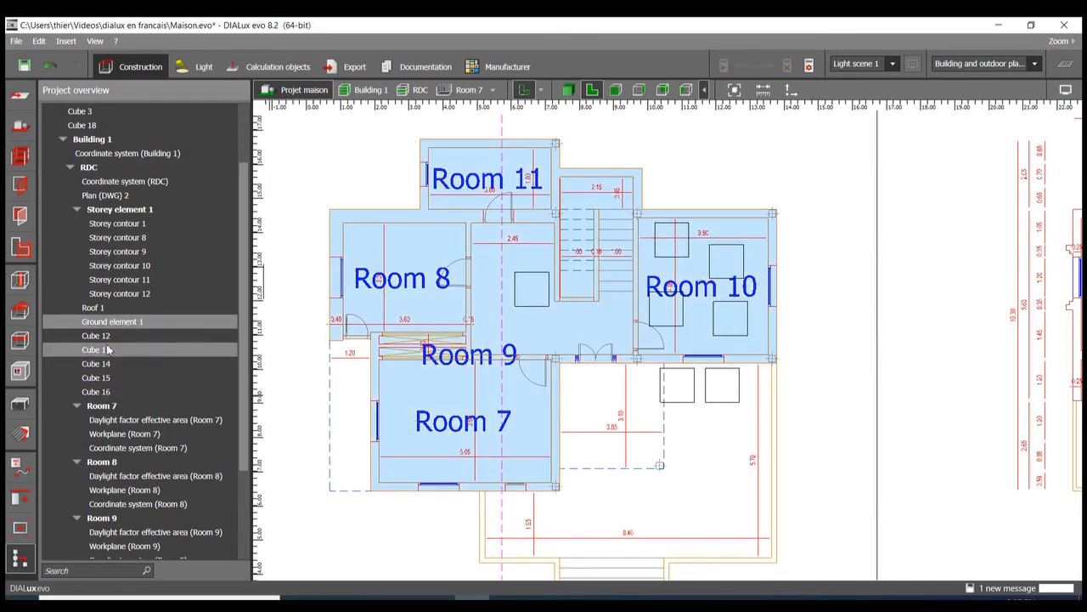
pyautogui.click(104, 309)
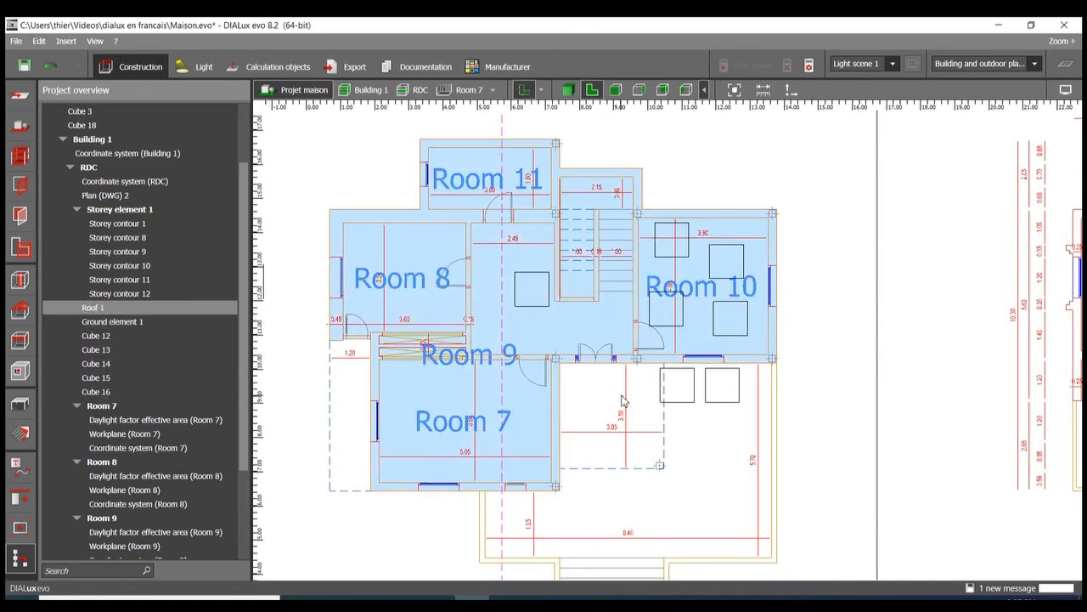
pyautogui.scroll(-3, 623, 401)
pyautogui.scroll(4, 623, 401)
pyautogui.scroll(-3, 622, 401)
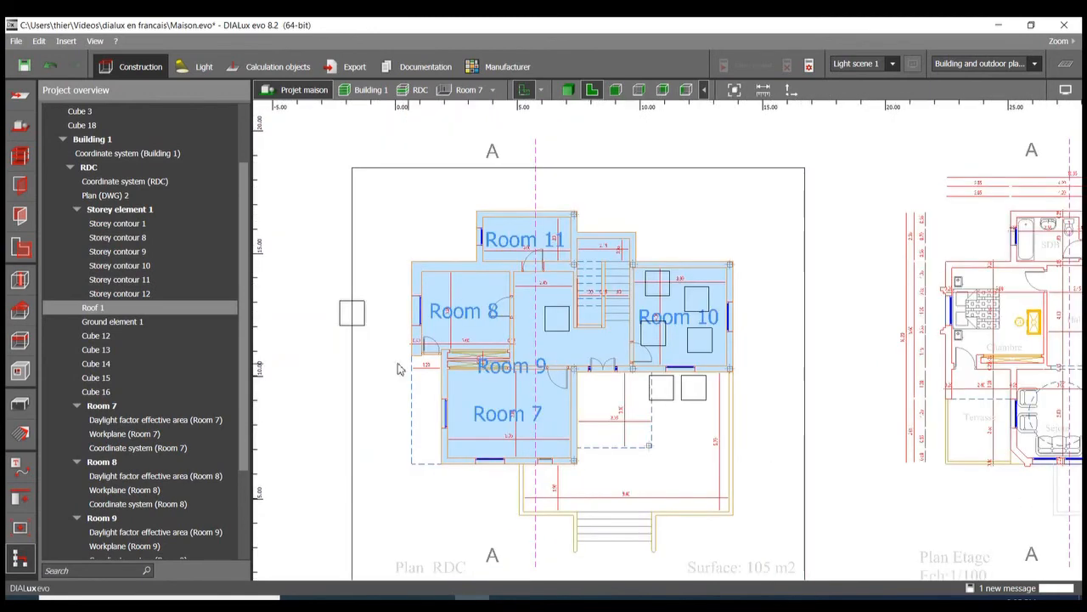
pyautogui.click(422, 230)
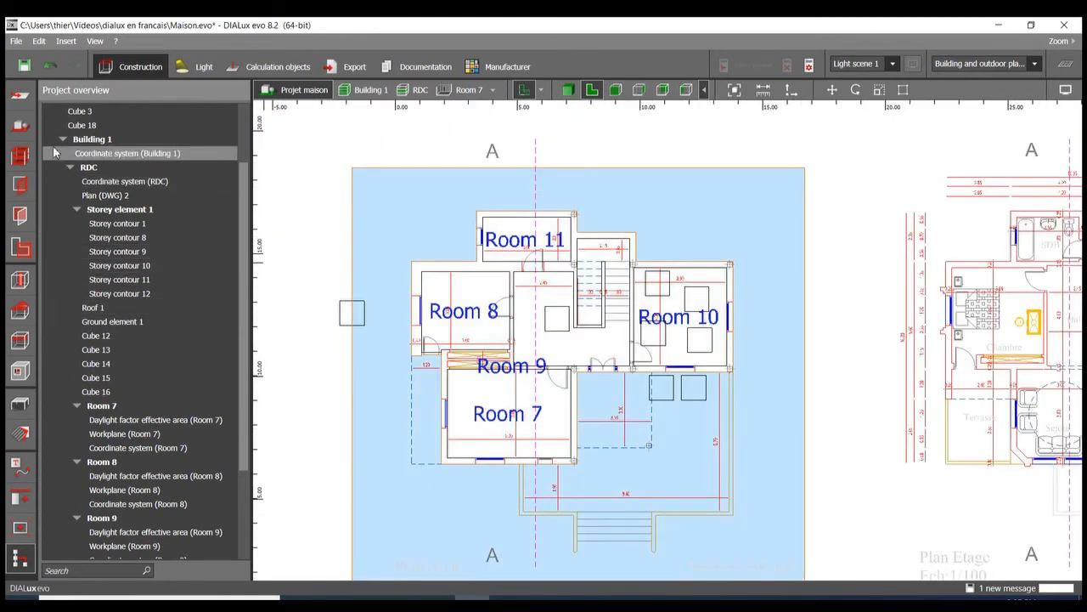
# Step: Return to the RDC storey construction view and rotate Cube 13 in Room 10 by about 45°
pyautogui.click(22, 156)
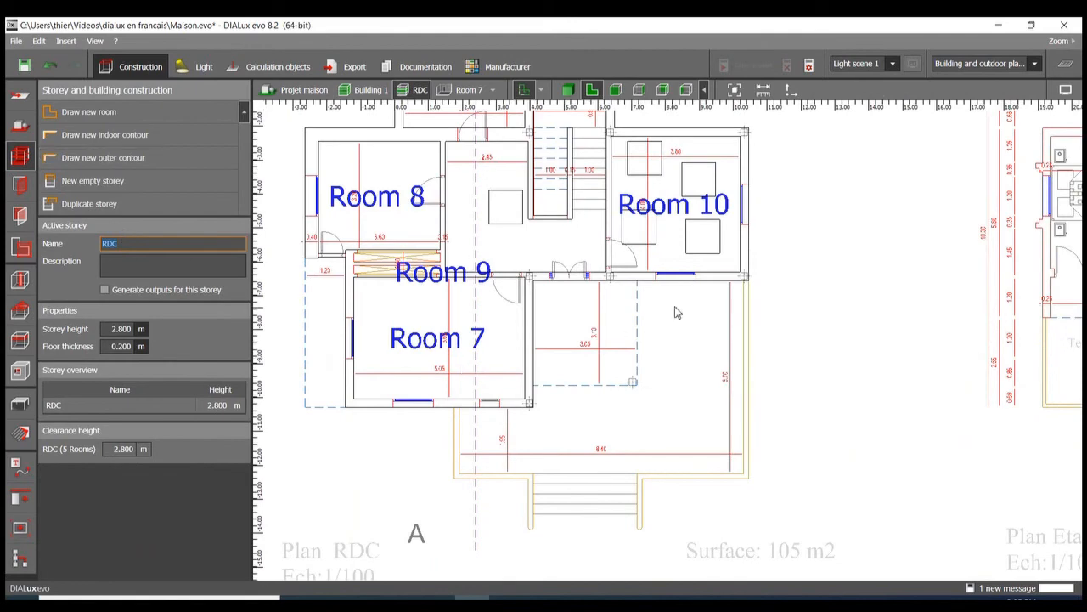
pyautogui.scroll(-2, 731, 330)
pyautogui.scroll(3, 639, 199)
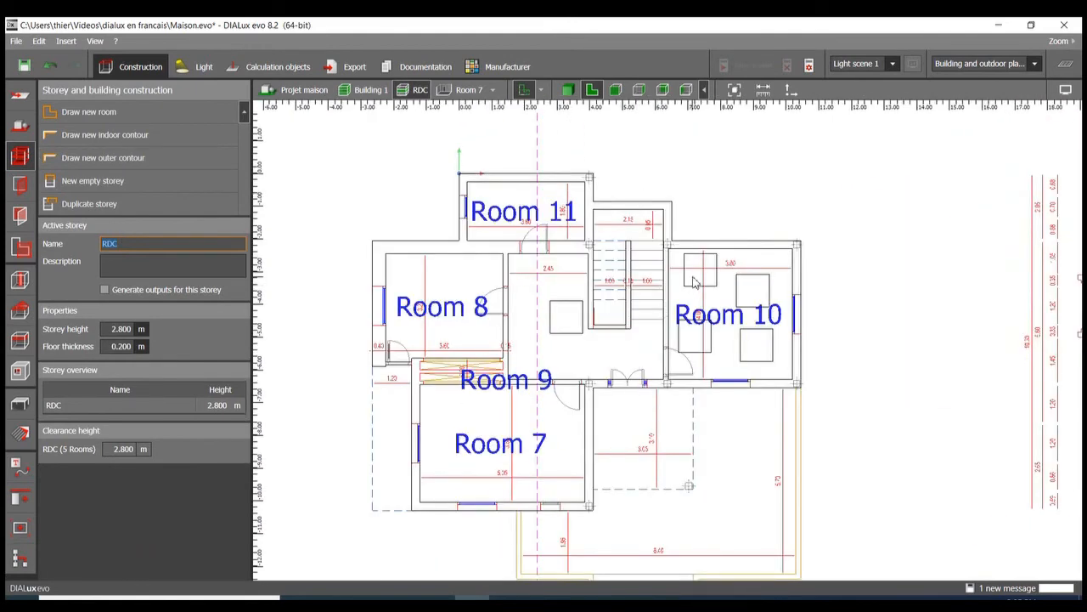
pyautogui.click(694, 282)
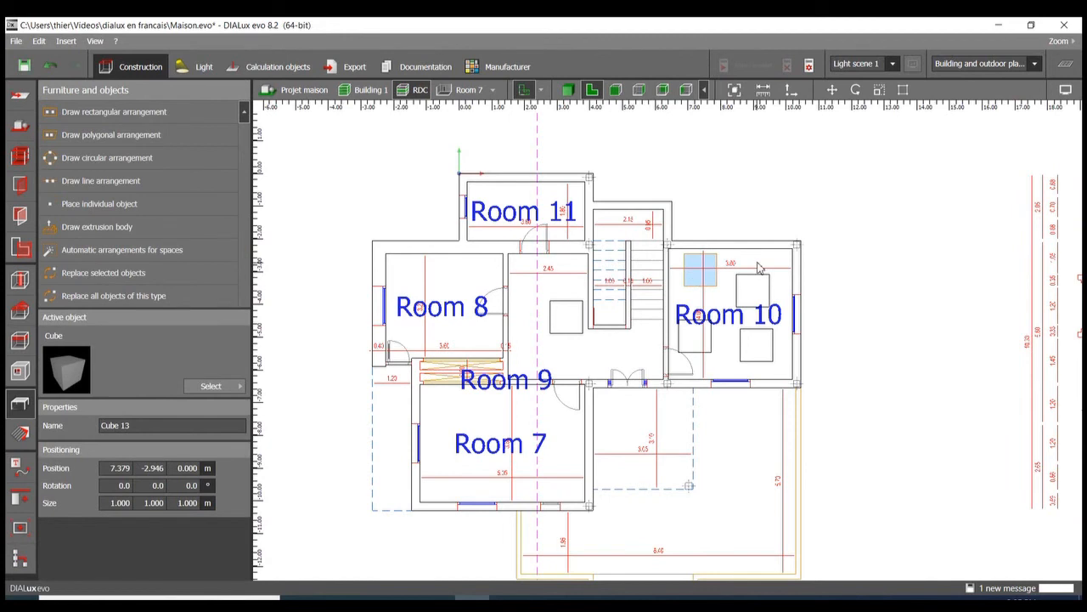
pyautogui.click(856, 90)
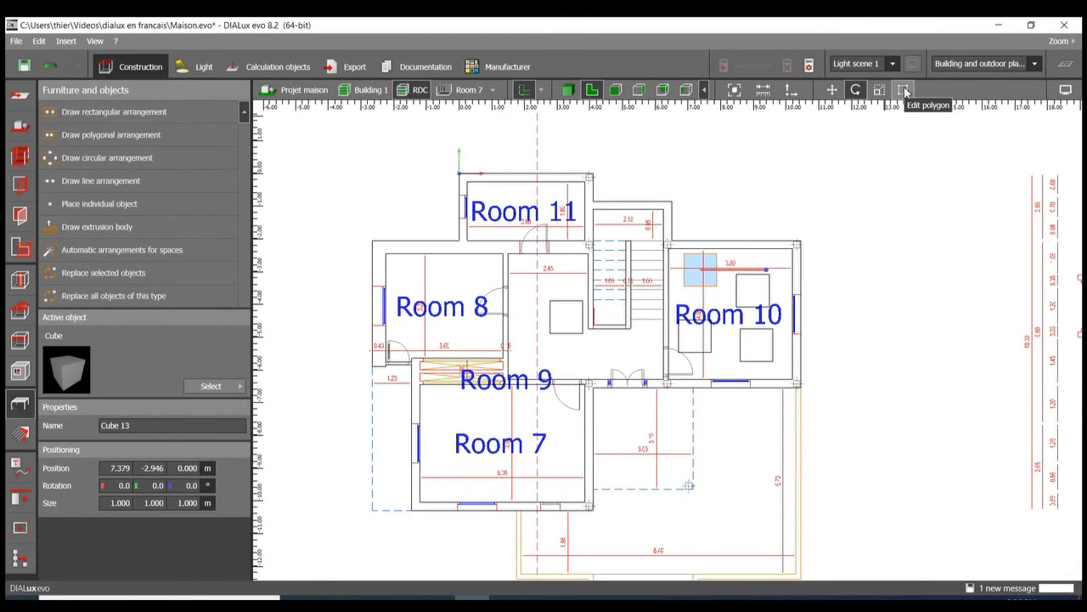
pyautogui.moveTo(767, 270); pyautogui.dragTo(763, 309)
# Step: Try the Move, Rotate and Scale modes on Cube 14 in Room 10 and select Cube 12 near Room 9
pyautogui.click(697, 342)
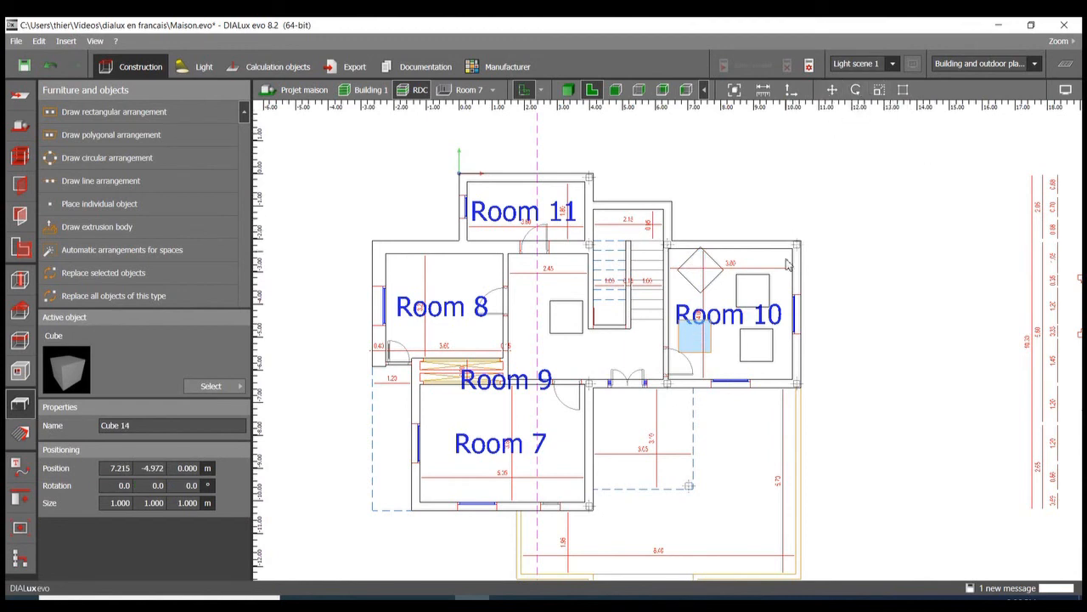
pyautogui.press('m')
pyautogui.press('r')
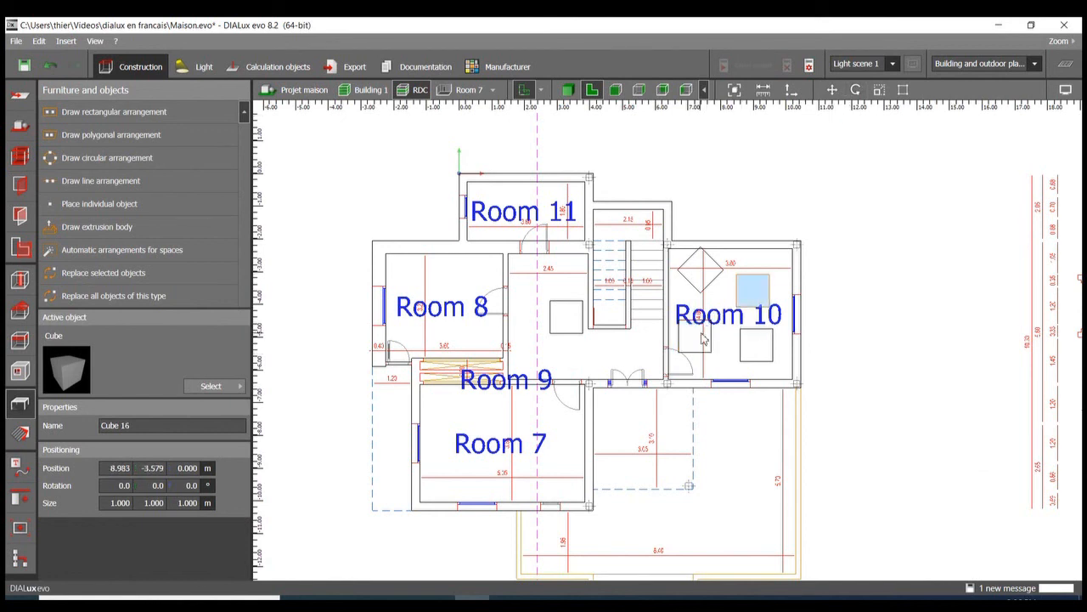
pyautogui.press('m')
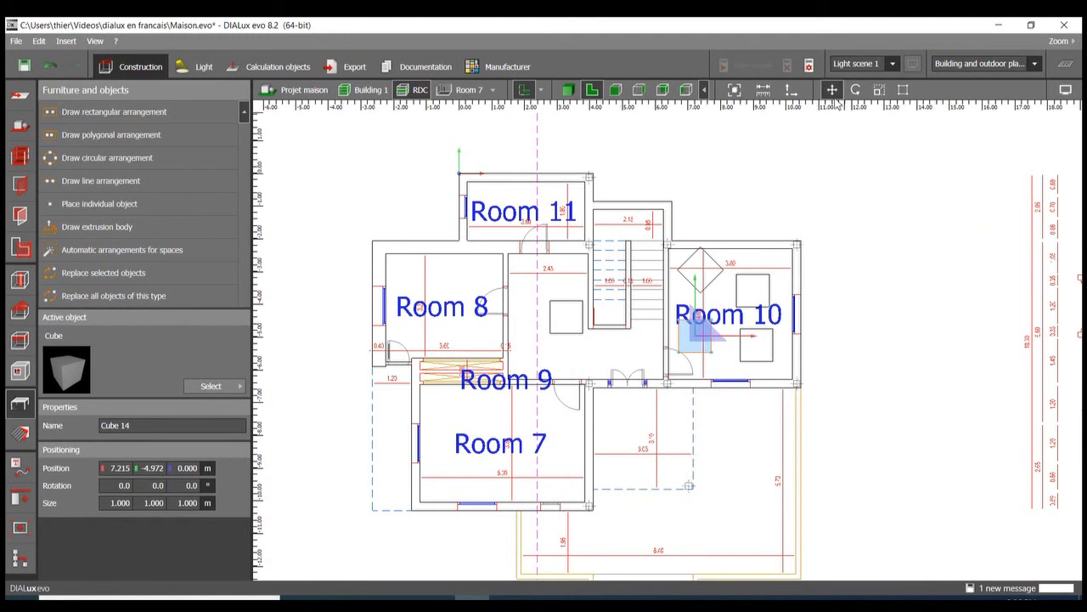
pyautogui.press('space')
pyautogui.press('space')
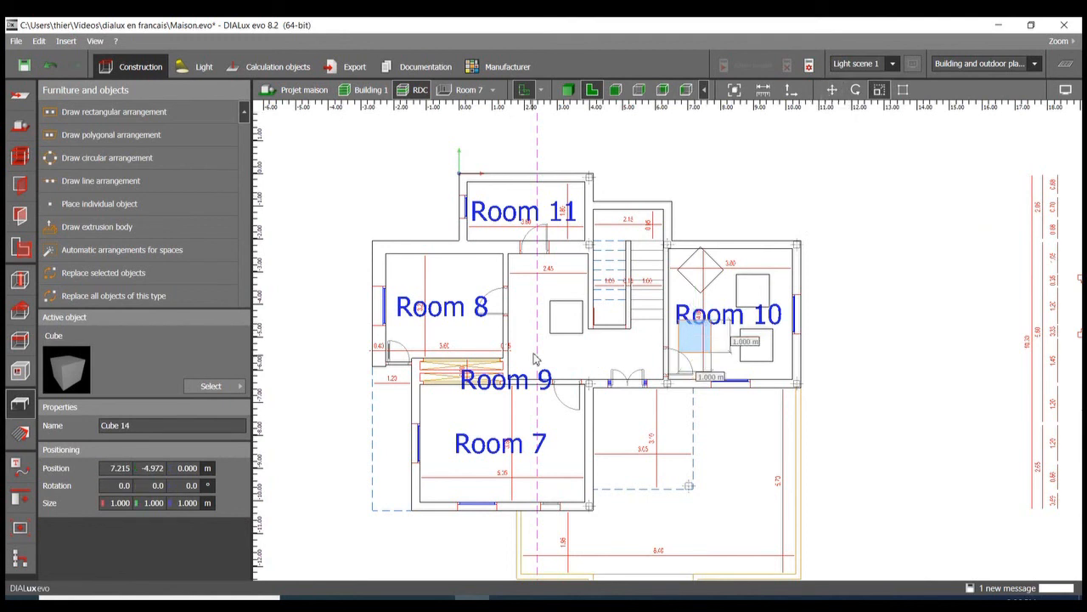
pyautogui.click(564, 316)
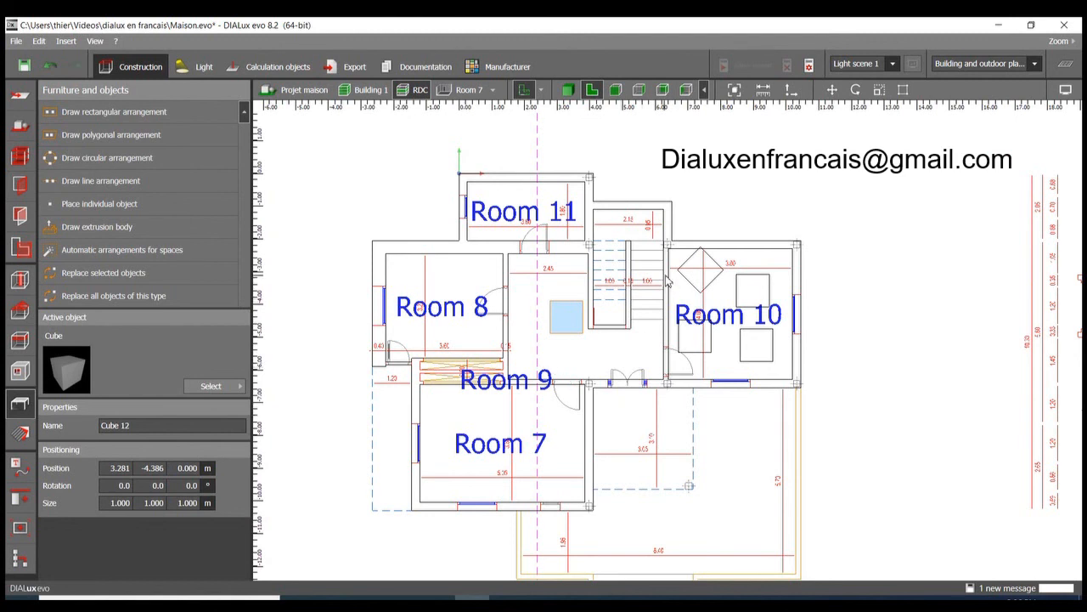
pyautogui.scroll(-5, 667, 280)
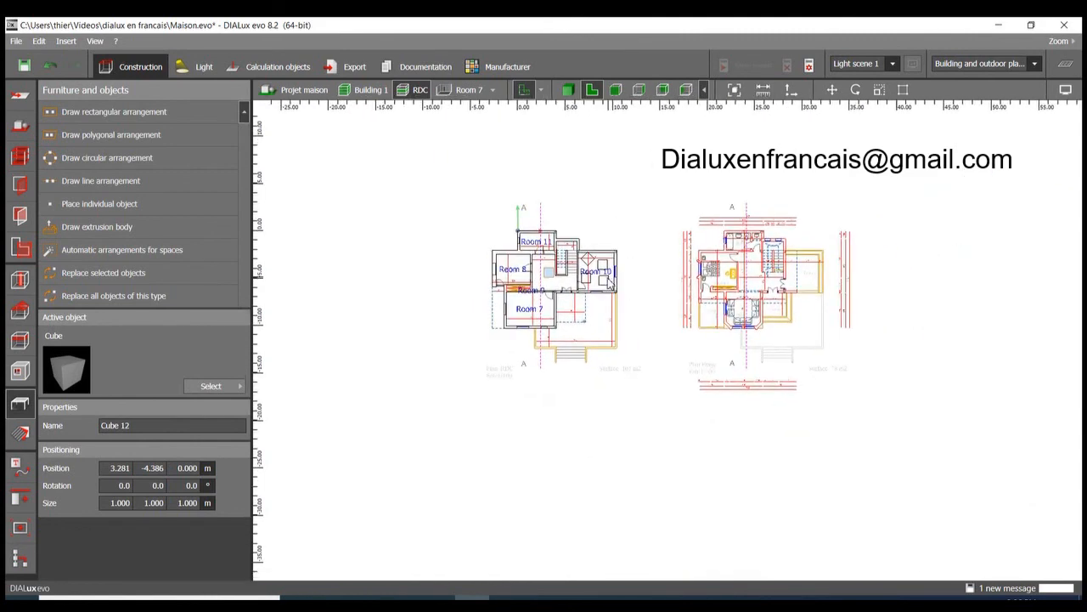